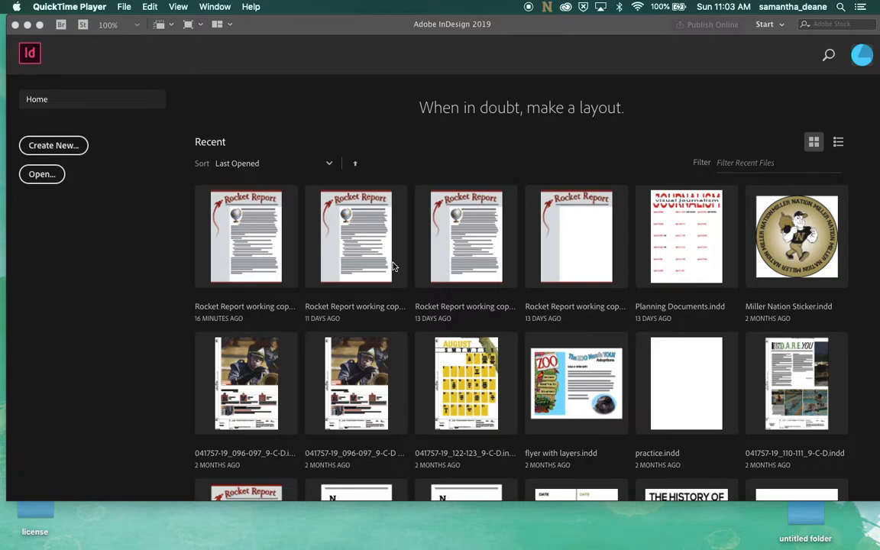
Step: Open Rocket Report working copy5.indd from the Rocket report Folder, update its modified links and dismiss the missing-fonts notice
{"action": "left_click", "coordinate": [149, 70]}
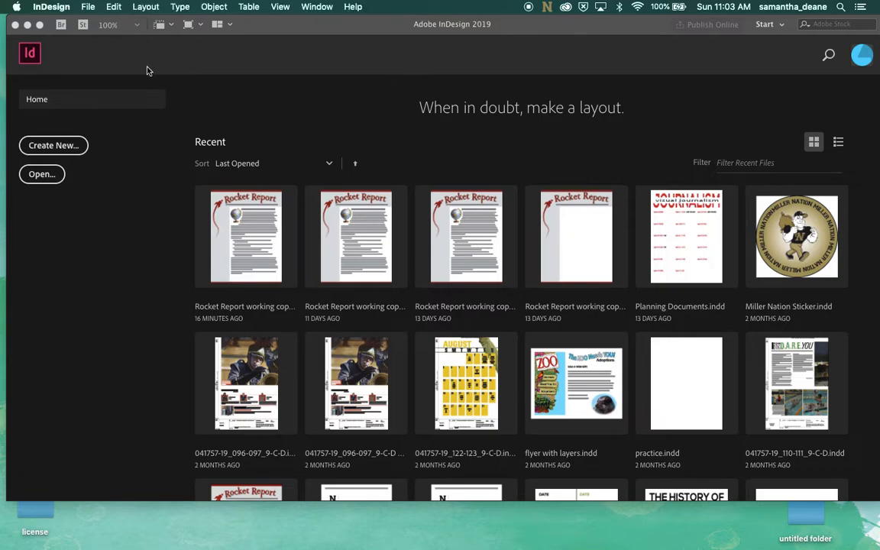
{"action": "left_click", "coordinate": [88, 6]}
{"action": "left_click", "coordinate": [126, 33]}
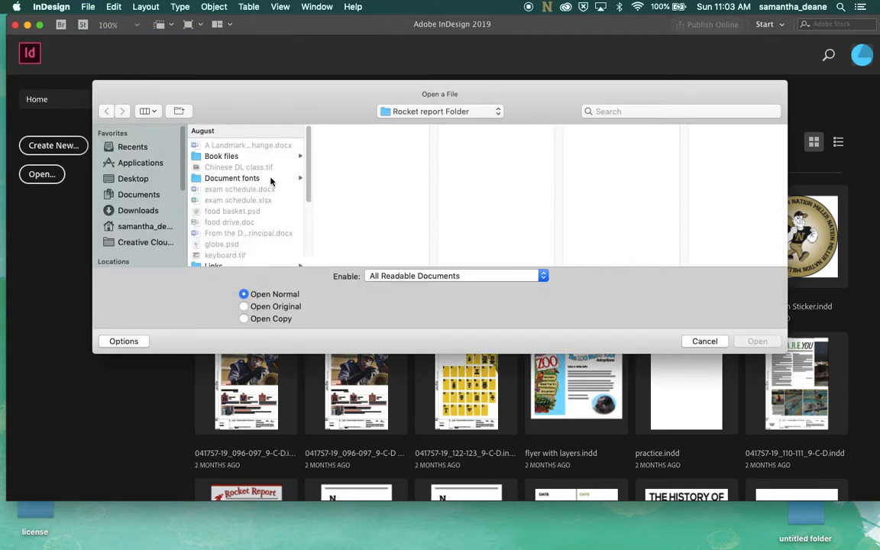
{"action": "scroll", "coordinate": [252, 206], "scroll_direction": "down", "scroll_amount": 5}
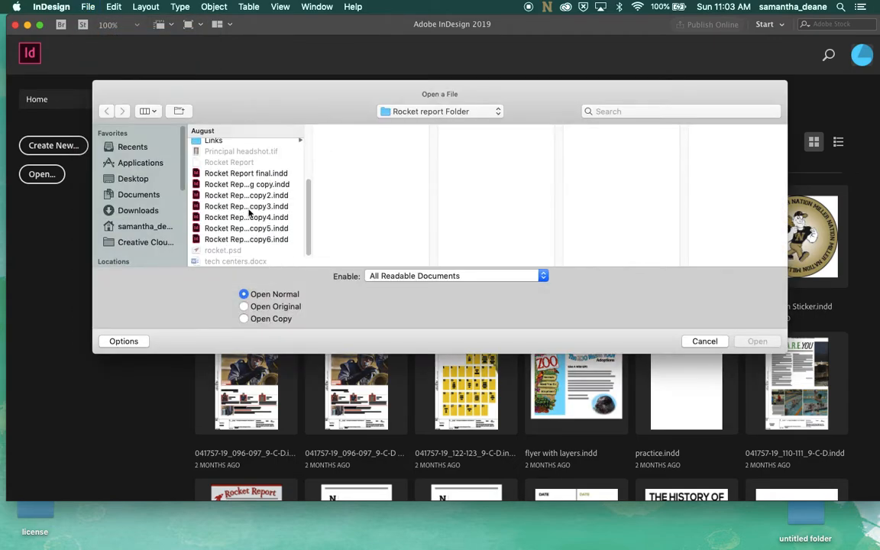
{"action": "left_click", "coordinate": [258, 228]}
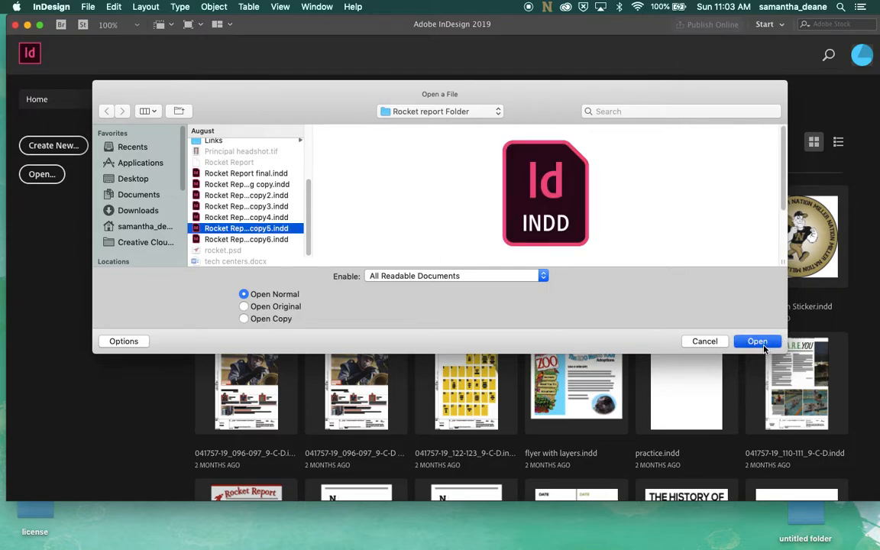
{"action": "left_click", "coordinate": [758, 342]}
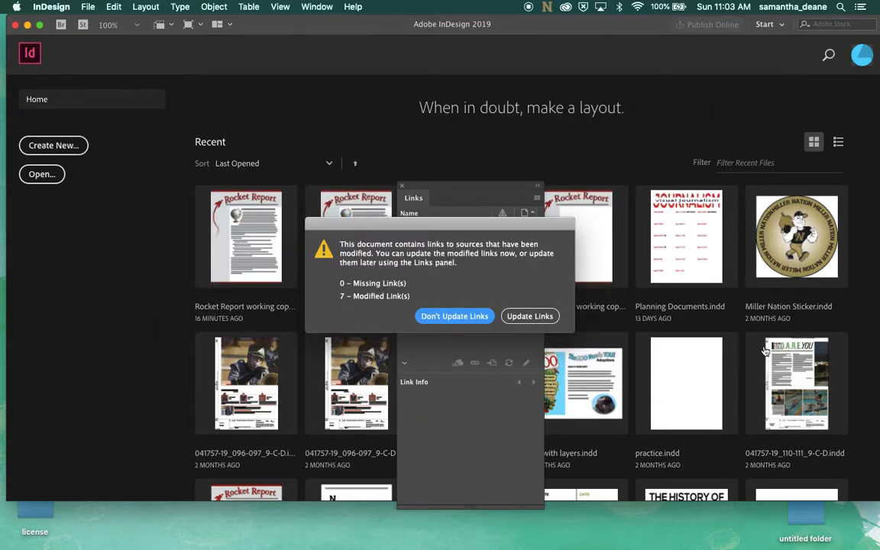
{"action": "left_click", "coordinate": [547, 314]}
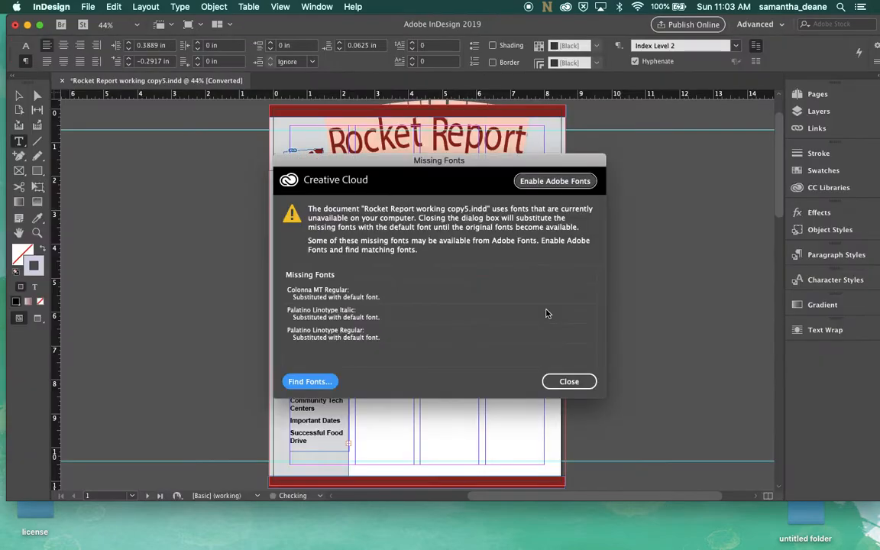
{"action": "left_click", "coordinate": [588, 378]}
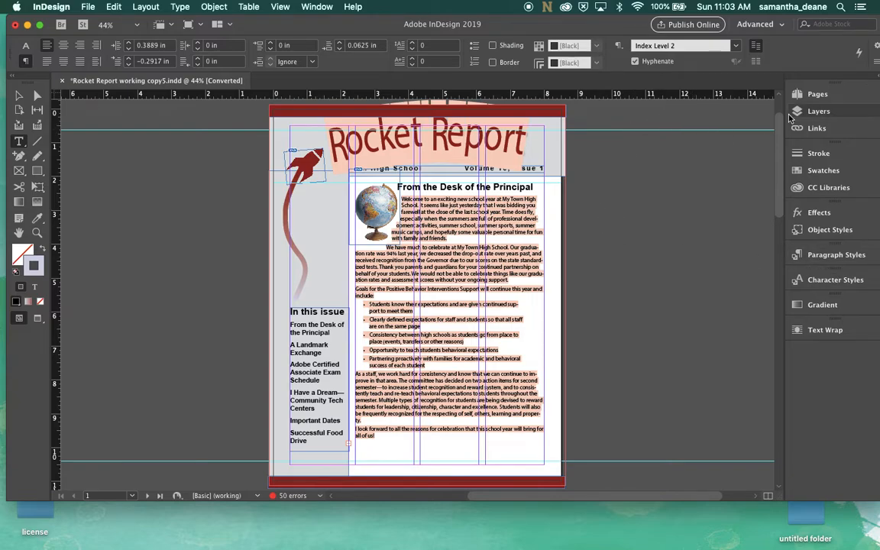
Step: Go to the page 2–3 spread at 100% view and select the classroom photo beside the "A Landmark Exchange" article
{"action": "left_click", "coordinate": [813, 94]}
{"action": "double_click", "coordinate": [707, 192]}
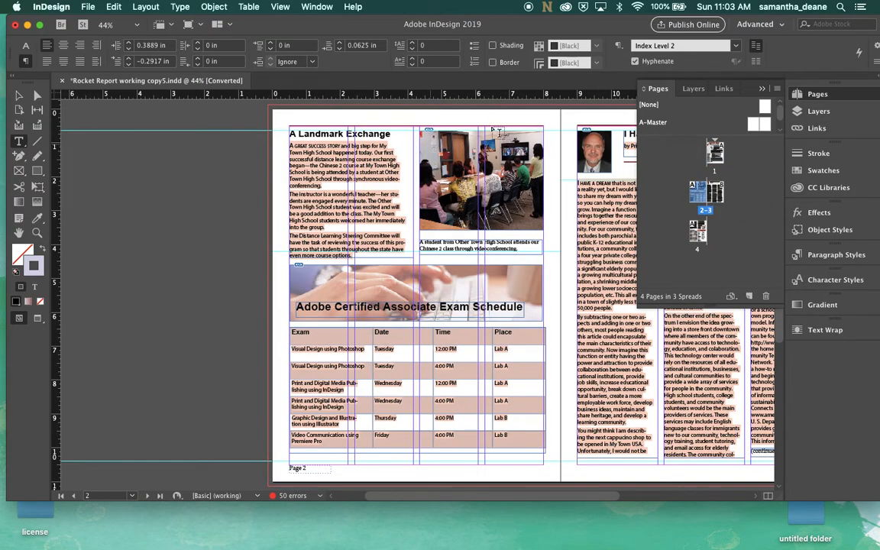
{"action": "left_click", "coordinate": [762, 88]}
{"action": "key", "text": "super+1"}
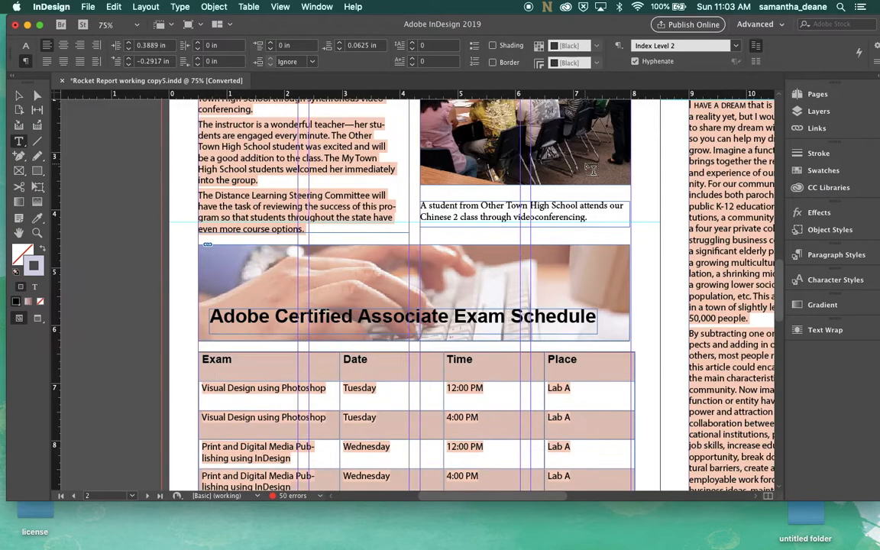
{"action": "scroll", "coordinate": [657, 191], "scroll_direction": "up", "scroll_amount": 10}
{"action": "scroll", "coordinate": [657, 191], "scroll_direction": "down", "scroll_amount": 6}
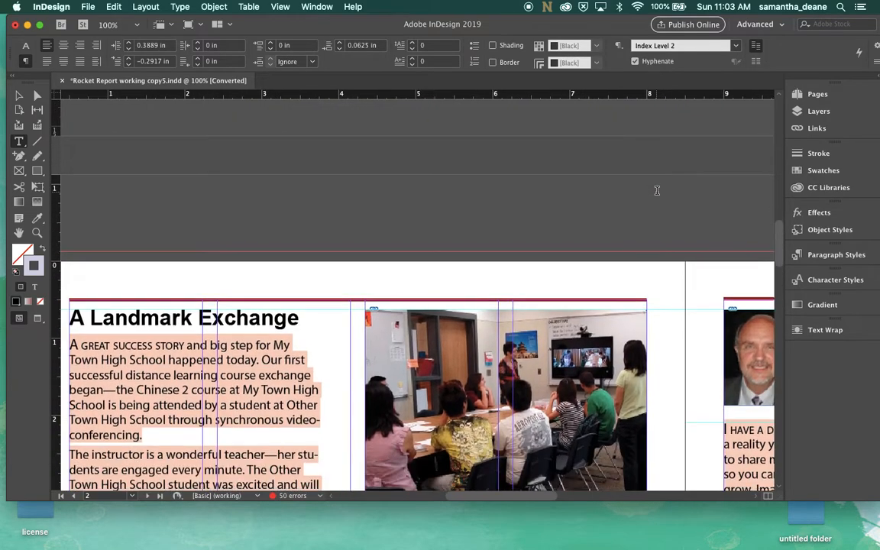
{"action": "scroll", "coordinate": [657, 191], "scroll_direction": "up", "scroll_amount": 3}
{"action": "scroll", "coordinate": [657, 191], "scroll_direction": "right", "scroll_amount": 3}
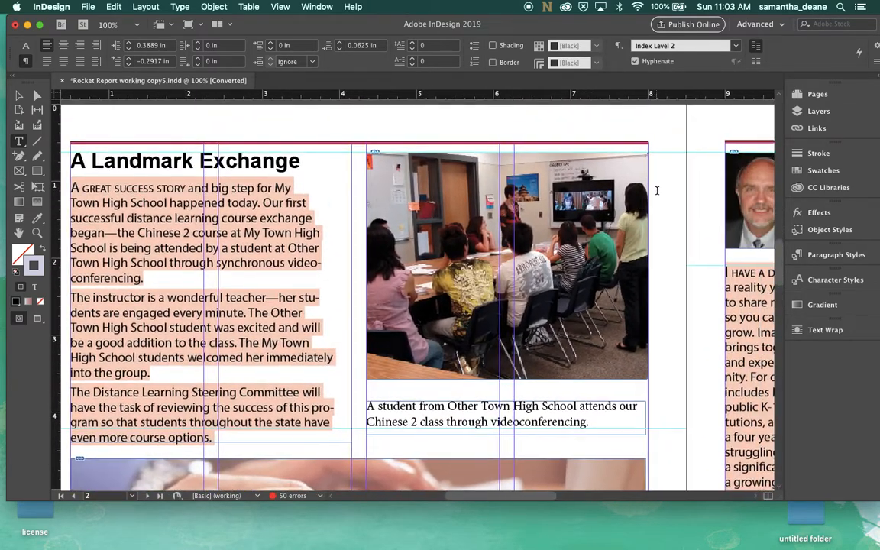
{"action": "scroll", "coordinate": [657, 191], "scroll_direction": "right", "scroll_amount": 1}
{"action": "scroll", "coordinate": [657, 191], "scroll_direction": "down", "scroll_amount": 1}
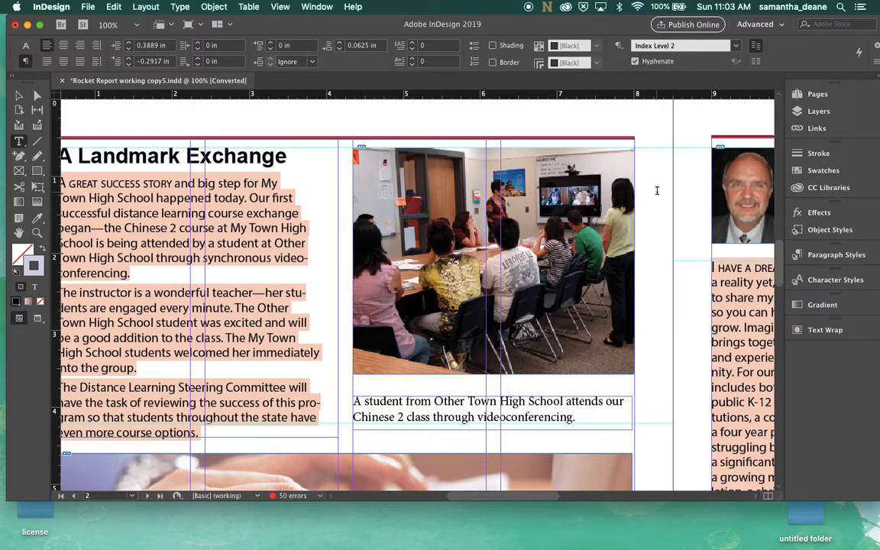
{"action": "left_click", "coordinate": [19, 96]}
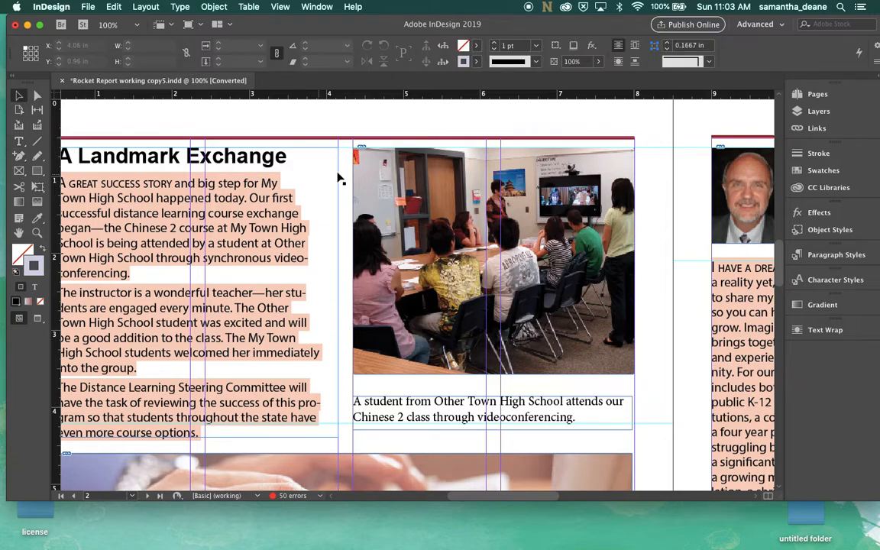
{"action": "left_click", "coordinate": [489, 252]}
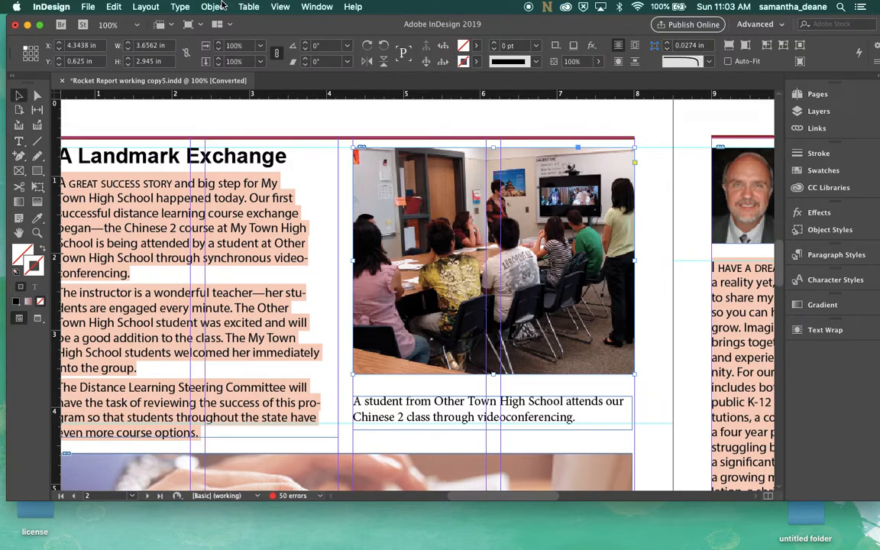
Step: Try a Basic Feather effect on the classroom photo with its preview turned on
{"action": "left_click", "coordinate": [221, 6]}
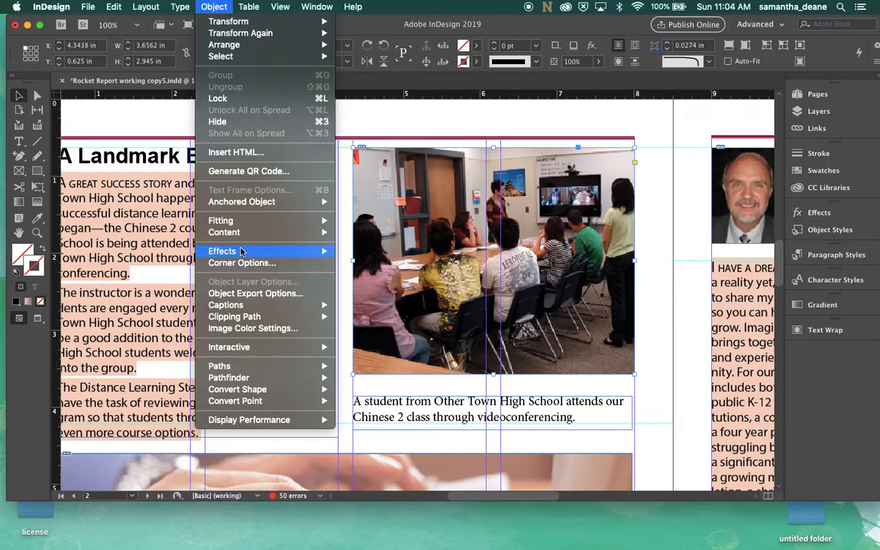
{"action": "mouse_move", "coordinate": [241, 255]}
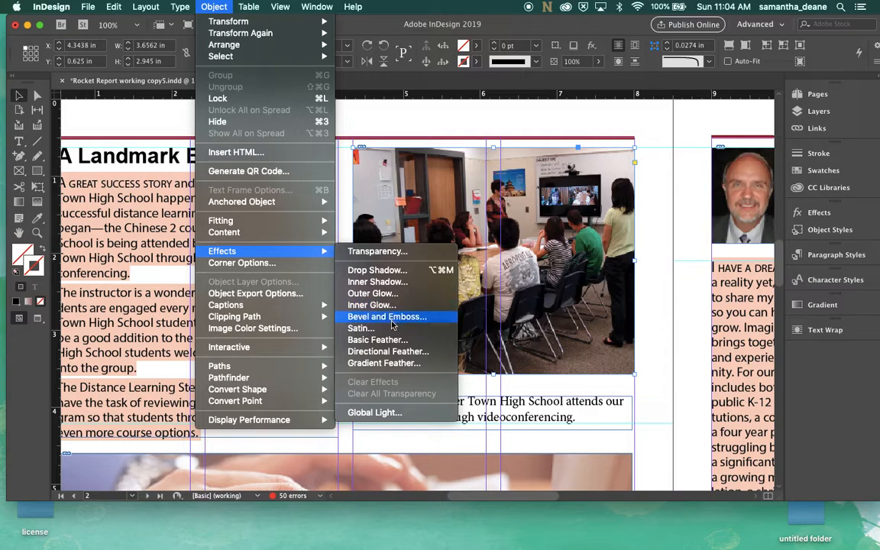
{"action": "left_click", "coordinate": [397, 341]}
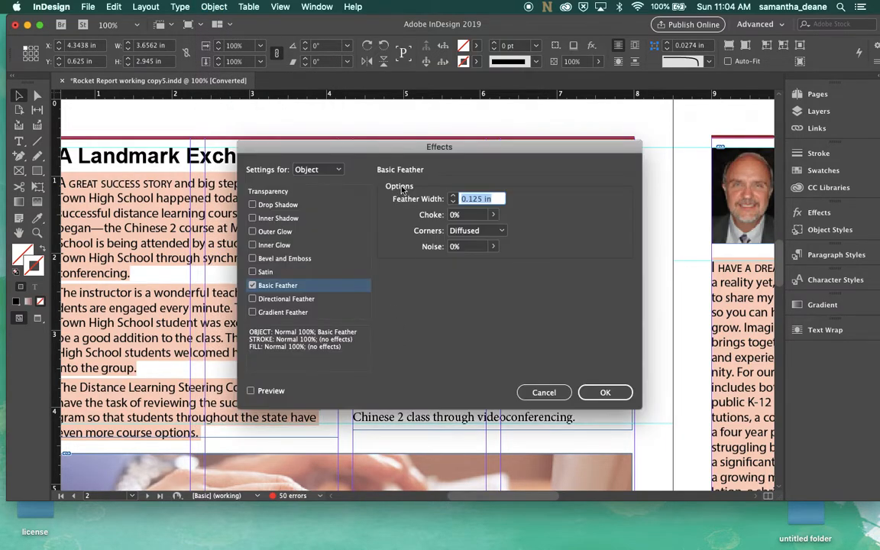
{"action": "left_click_drag", "start_coordinate": [420, 142], "coordinate": [635, 35]}
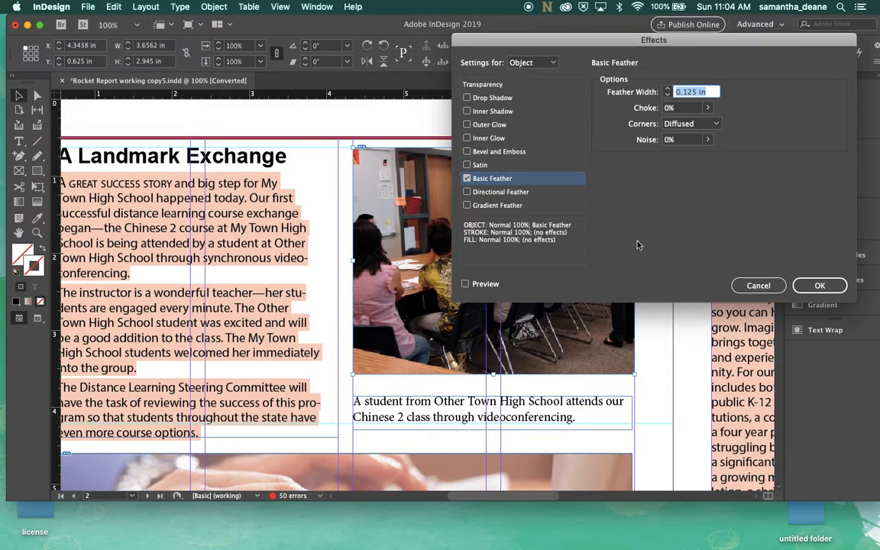
{"action": "left_click", "coordinate": [466, 285]}
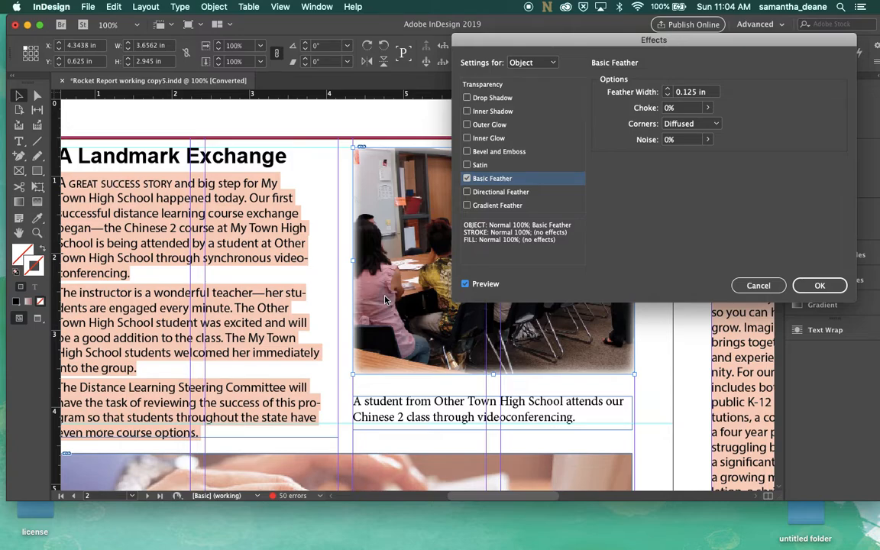
Step: Try a feather width of 0.1875 in, return it to 0.125 in and set the feather corners to Sharp
{"action": "left_click", "coordinate": [667, 89]}
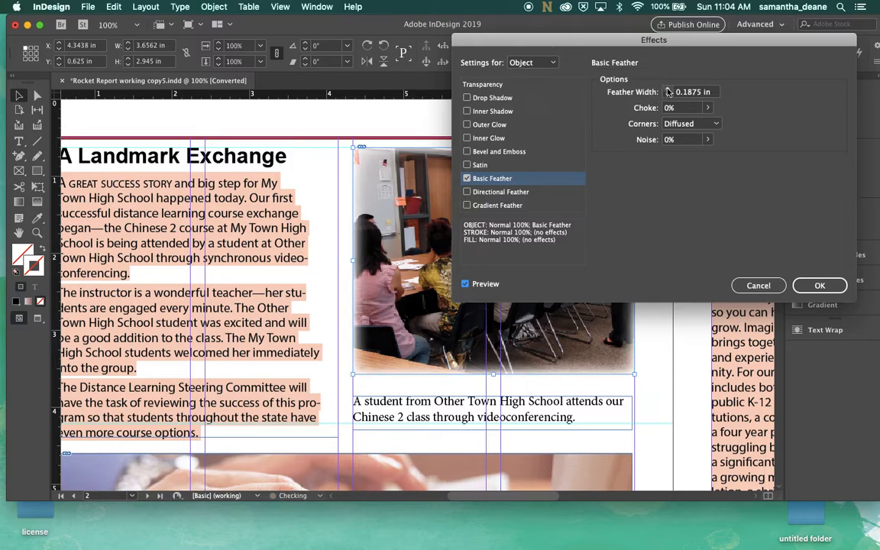
{"action": "left_click", "coordinate": [668, 96]}
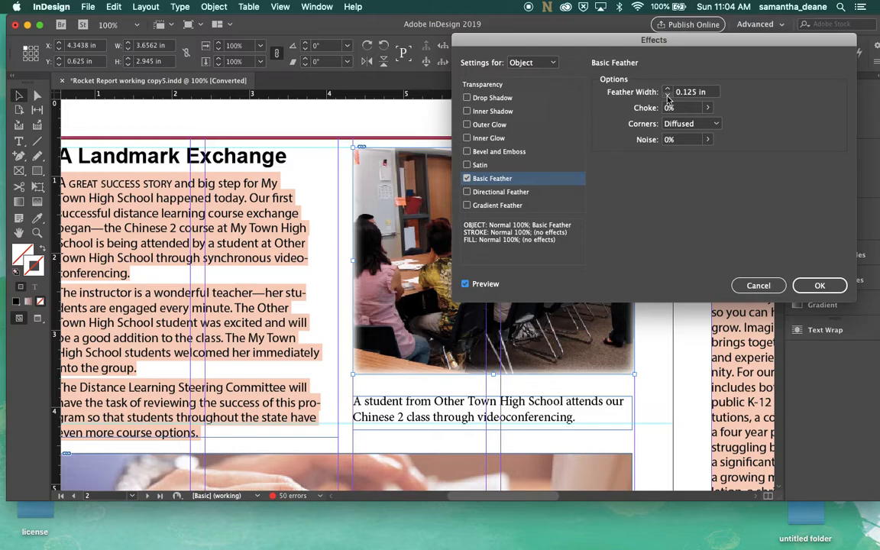
{"action": "left_click", "coordinate": [691, 123]}
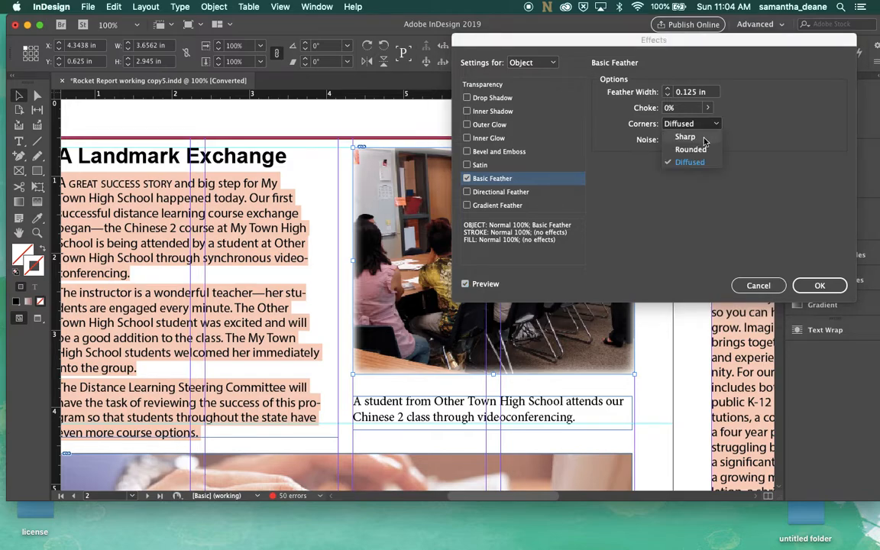
{"action": "left_click", "coordinate": [697, 138]}
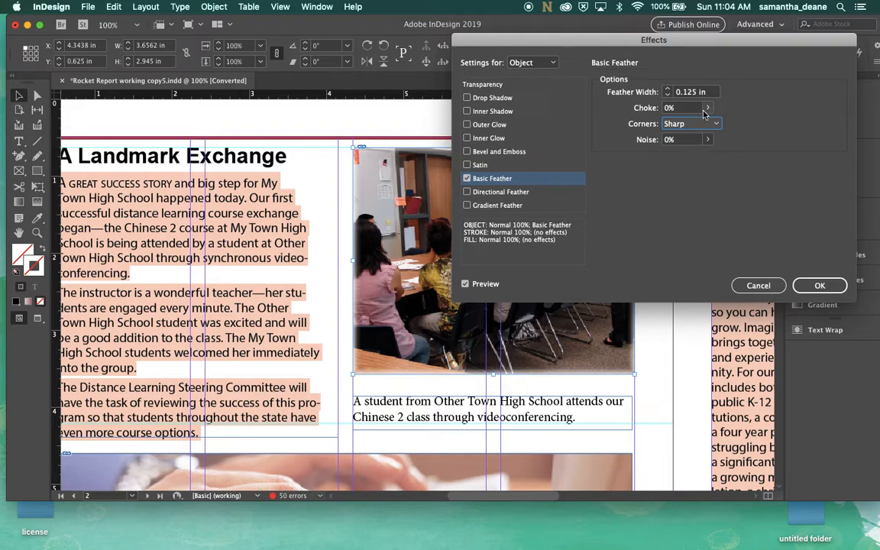
Step: Try a 31% choke, reset it to 0%, test the noise setting and cancel the feather effect
{"action": "left_click_drag", "start_coordinate": [708, 108], "coordinate": [666, 126]}
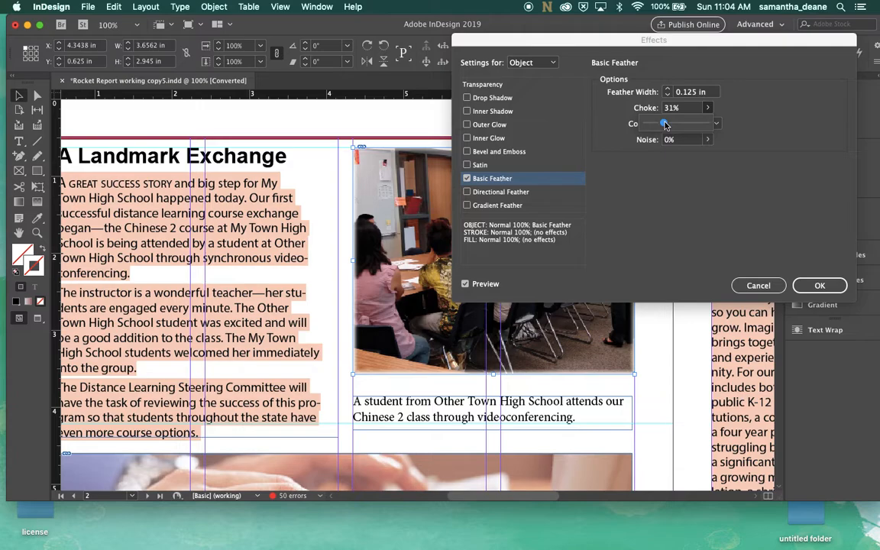
{"action": "mouse_move", "coordinate": [666, 126]}
{"action": "left_mouse_down"}
{"action": "mouse_move", "coordinate": [701, 125]}
{"action": "mouse_move", "coordinate": [640, 124]}
{"action": "mouse_move", "coordinate": [661, 129]}
{"action": "left_mouse_up"}
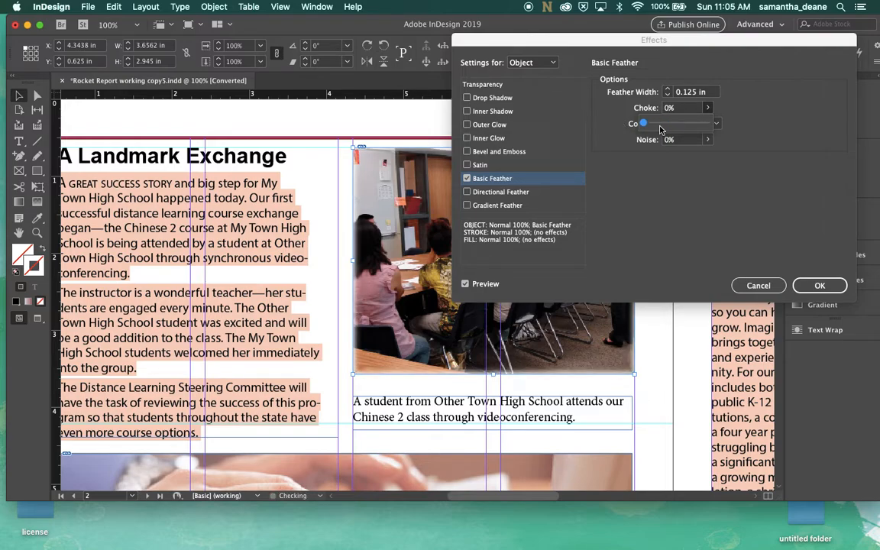
{"action": "left_click", "coordinate": [706, 143]}
{"action": "left_click", "coordinate": [706, 142]}
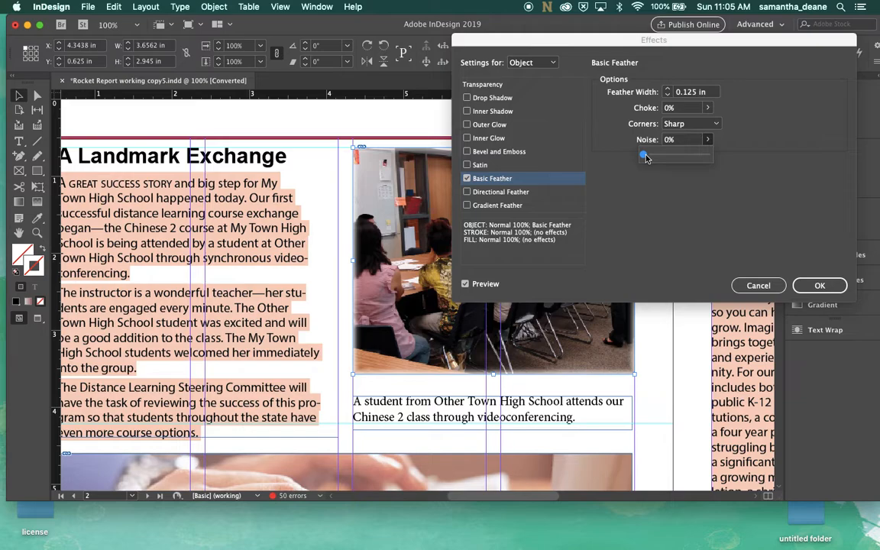
{"action": "left_click_drag", "start_coordinate": [645, 157], "coordinate": [549, 157]}
{"action": "left_click", "coordinate": [758, 287]}
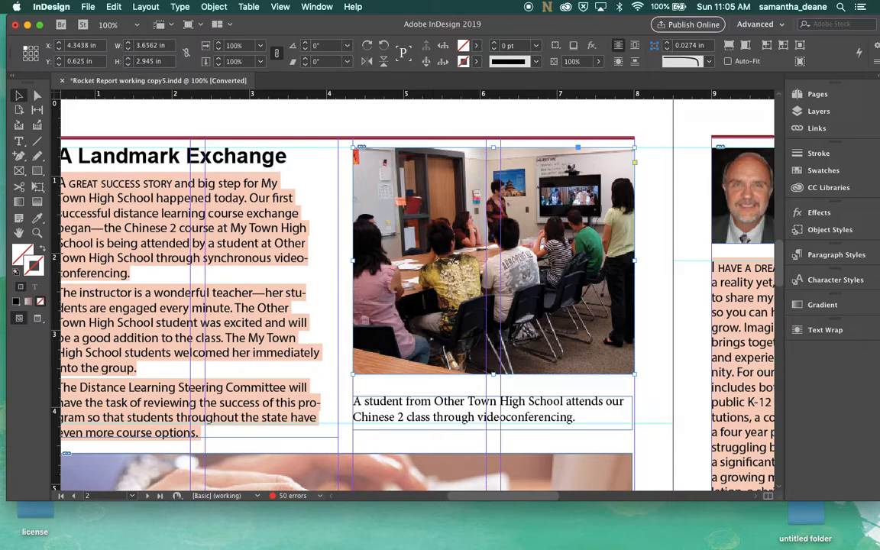
Step: Round all four corners of the classroom photo's frame to a radius of about 0.299 in
{"action": "left_click", "coordinate": [634, 162]}
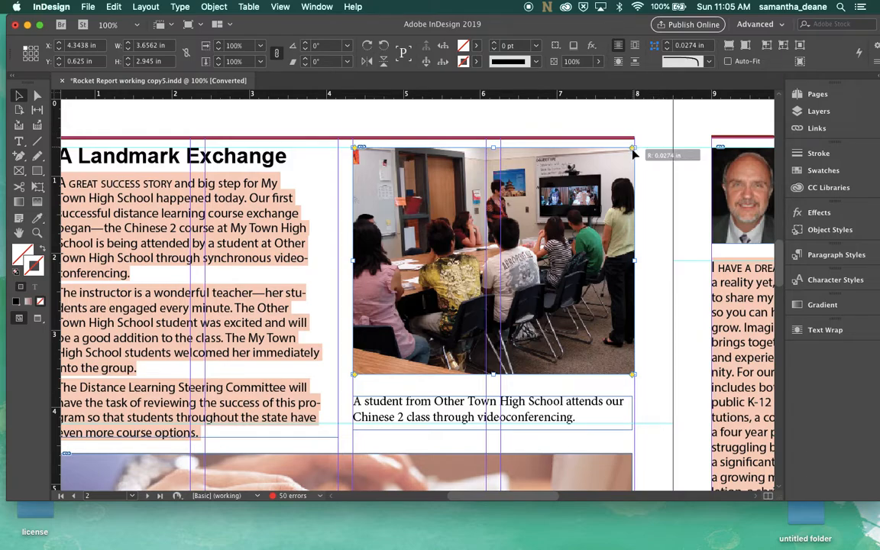
{"action": "left_click_drag", "start_coordinate": [633, 148], "coordinate": [608, 166]}
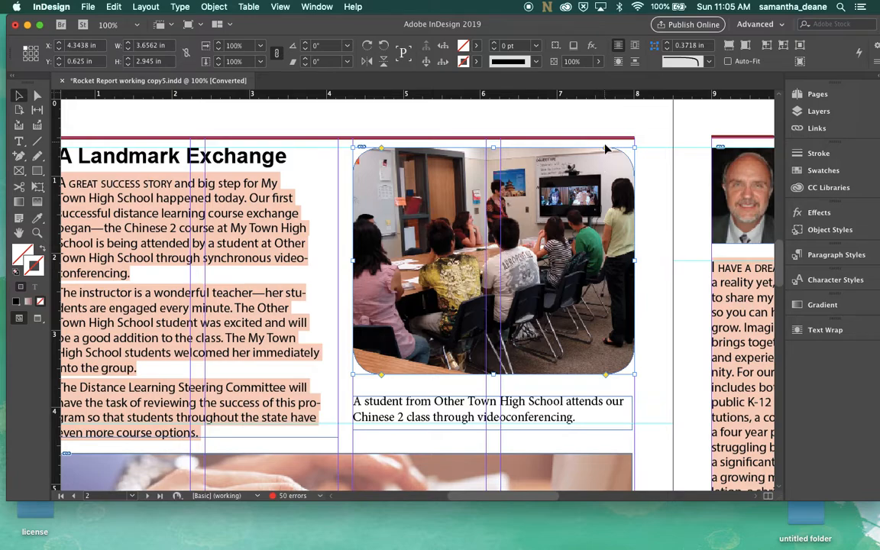
{"action": "mouse_move", "coordinate": [605, 150]}
{"action": "left_mouse_down"}
{"action": "mouse_move", "coordinate": [568, 158]}
{"action": "mouse_move", "coordinate": [617, 153]}
{"action": "left_mouse_up"}
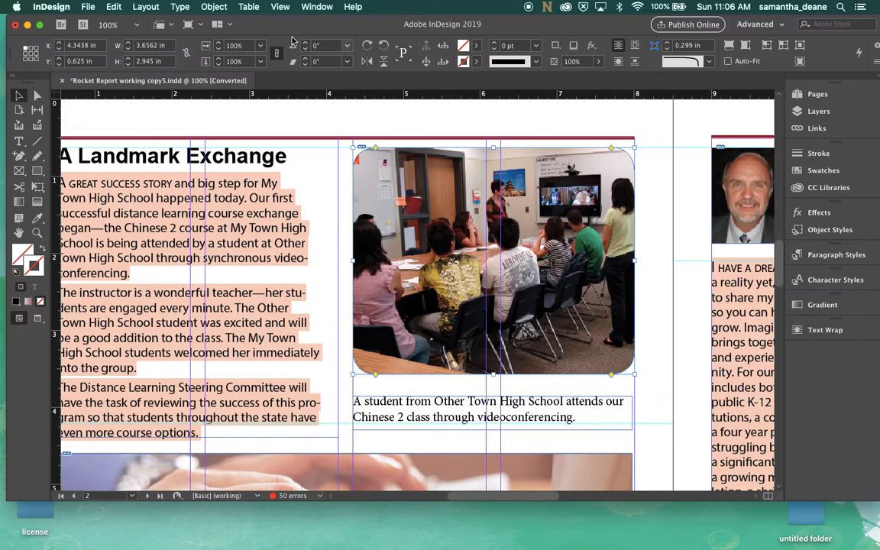
Step: Try the Bevel shape on the corners of the classroom photo's frame with the Corner Options preview turned on
{"action": "left_click", "coordinate": [214, 7]}
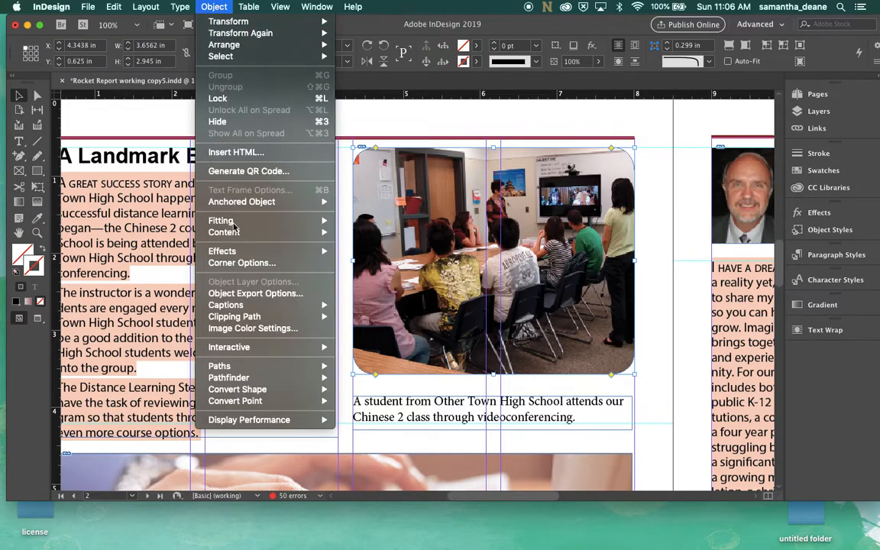
{"action": "left_click", "coordinate": [228, 262]}
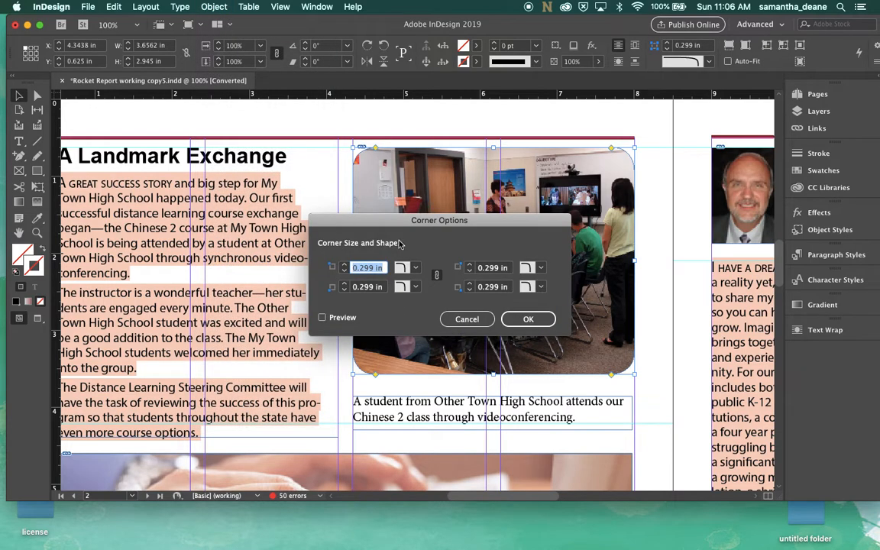
{"action": "left_click", "coordinate": [411, 268]}
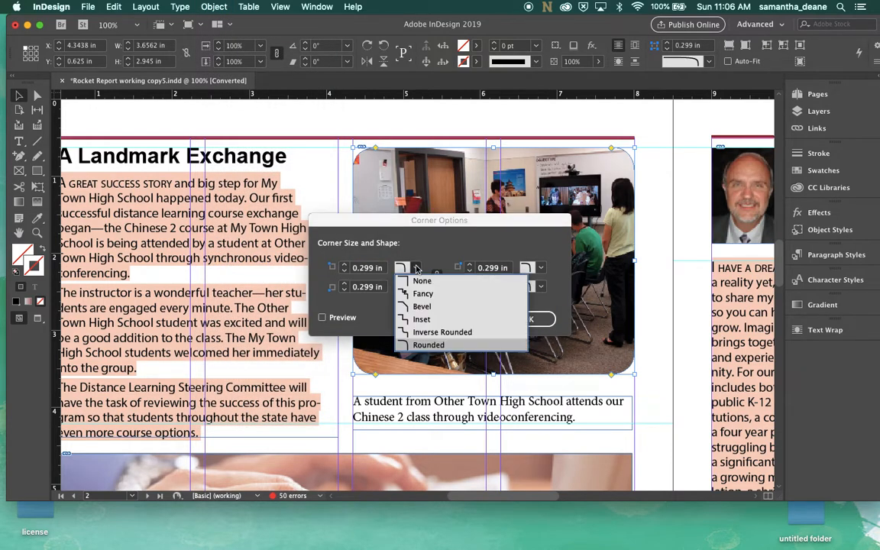
{"action": "left_click", "coordinate": [422, 307]}
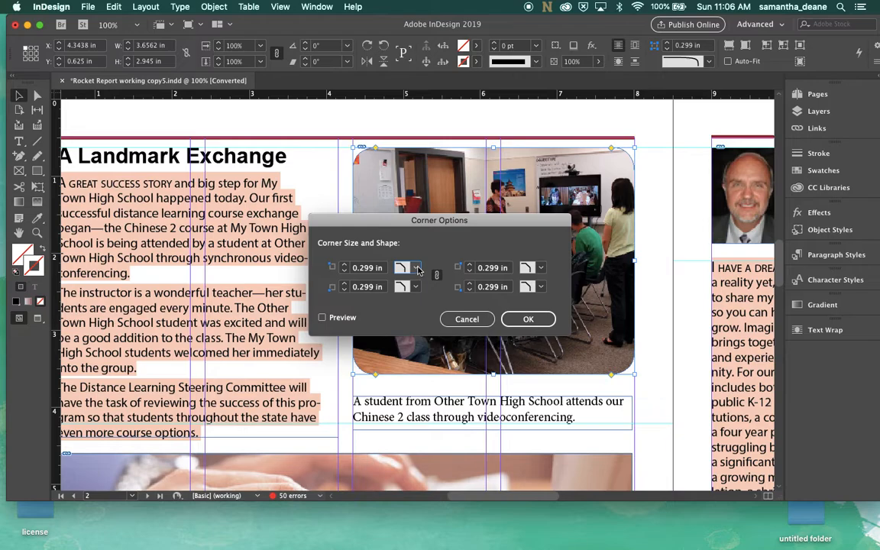
{"action": "left_click", "coordinate": [417, 268]}
{"action": "left_click", "coordinate": [425, 307]}
{"action": "left_click", "coordinate": [322, 318]}
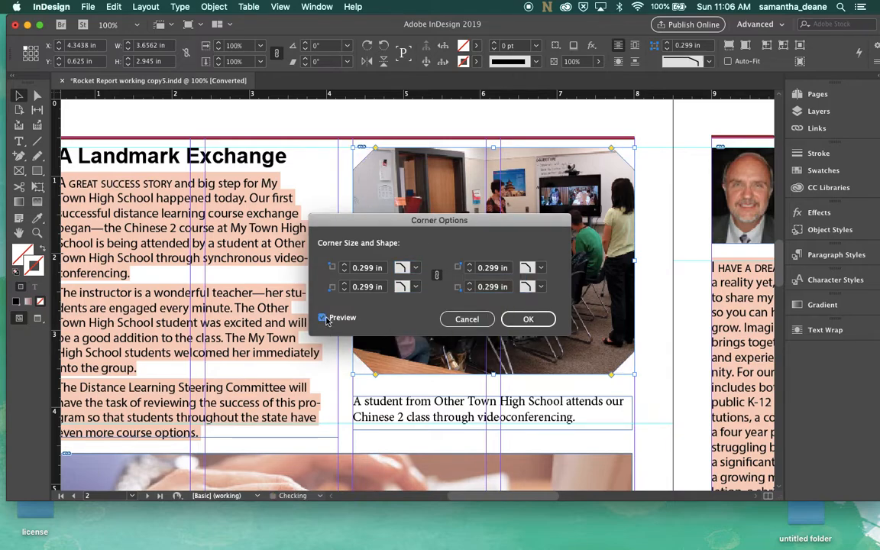
Step: Try the Fancy and None corner shapes on the classroom photo, return them to Rounded and accept the corner options
{"action": "left_click", "coordinate": [415, 267]}
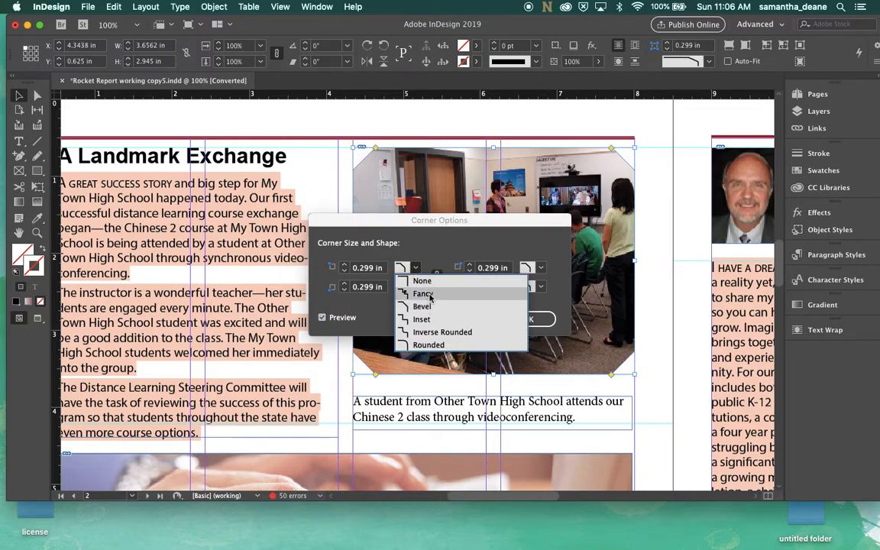
{"action": "left_click", "coordinate": [422, 293]}
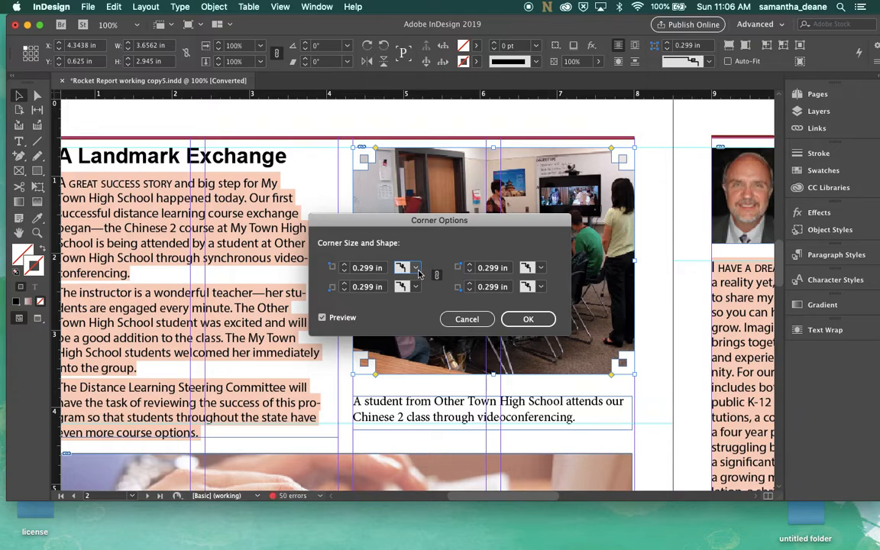
{"action": "left_click", "coordinate": [417, 269]}
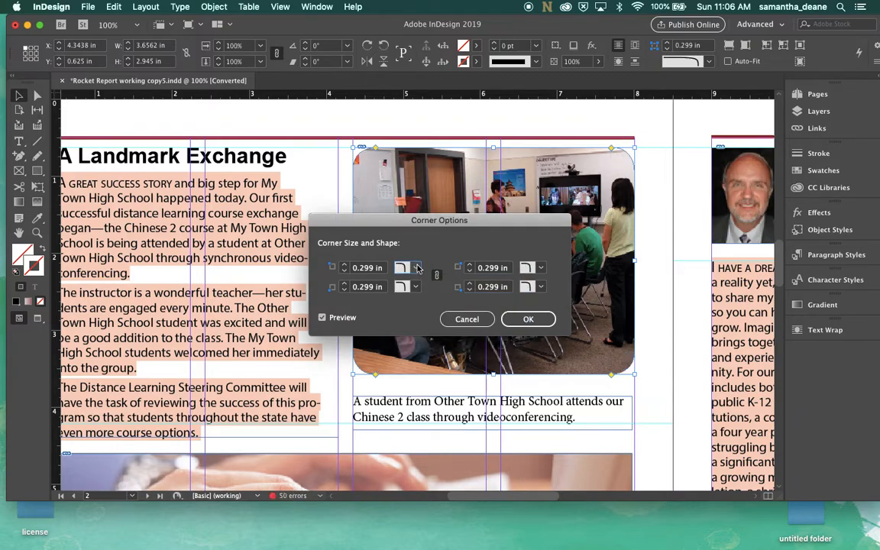
{"action": "left_click", "coordinate": [415, 267]}
{"action": "left_click", "coordinate": [419, 280]}
{"action": "left_click", "coordinate": [414, 268]}
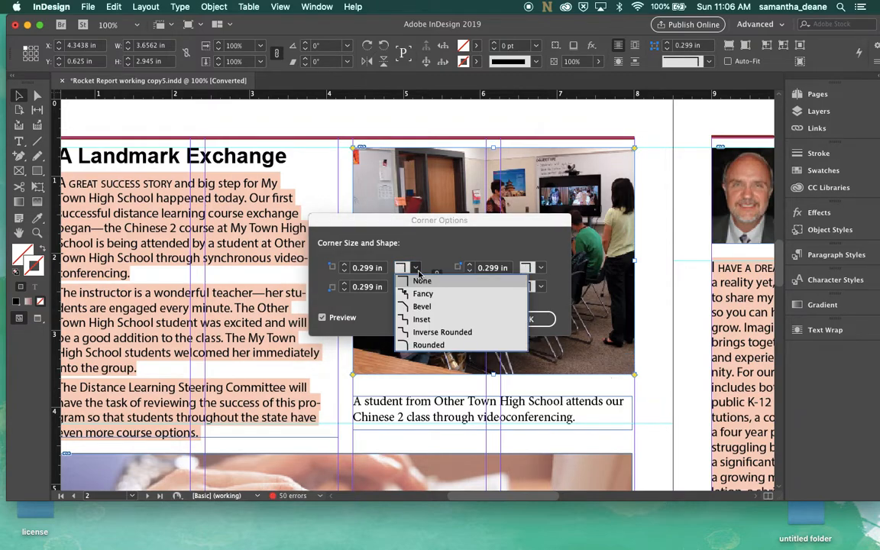
{"action": "left_click", "coordinate": [437, 344]}
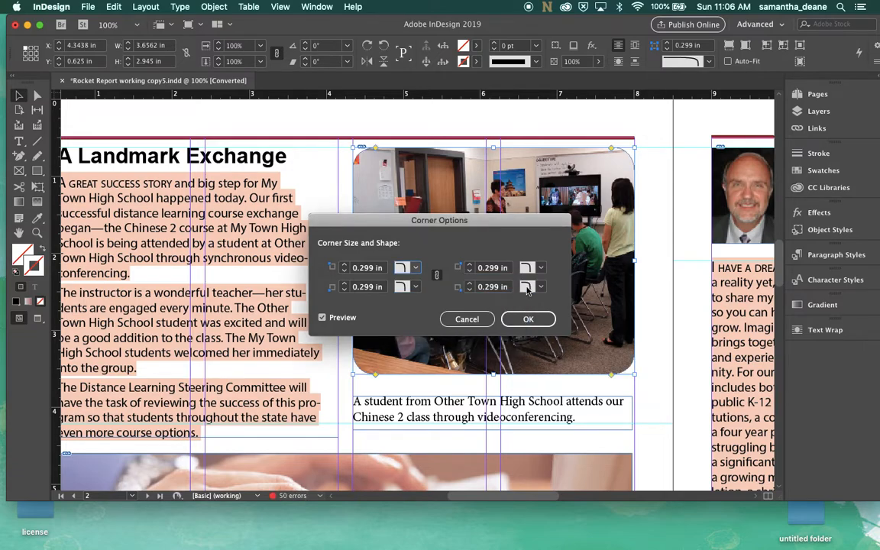
{"action": "left_click", "coordinate": [527, 318]}
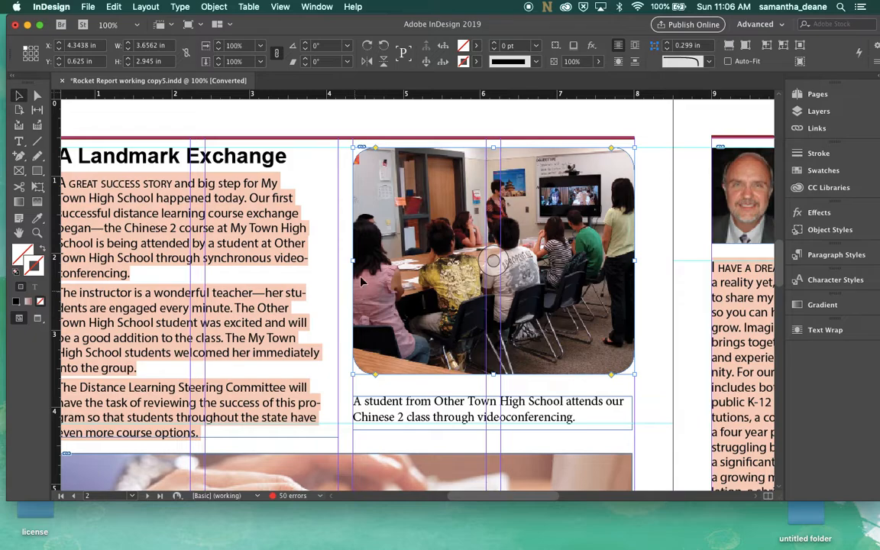
Step: Apply a Basic Feather effect to the classroom photo with a 0.125 in feather width and Diffused corners
{"action": "left_click", "coordinate": [214, 6]}
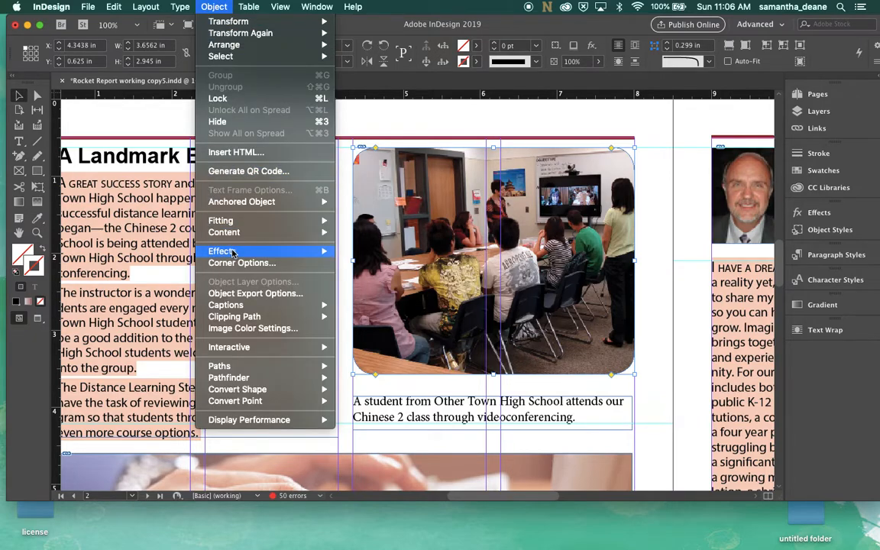
{"action": "mouse_move", "coordinate": [275, 251]}
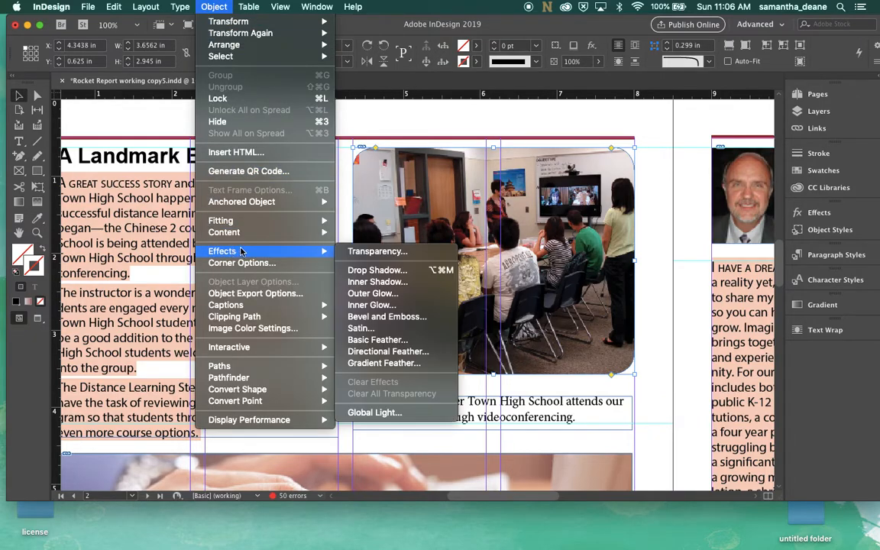
{"action": "left_click", "coordinate": [379, 340]}
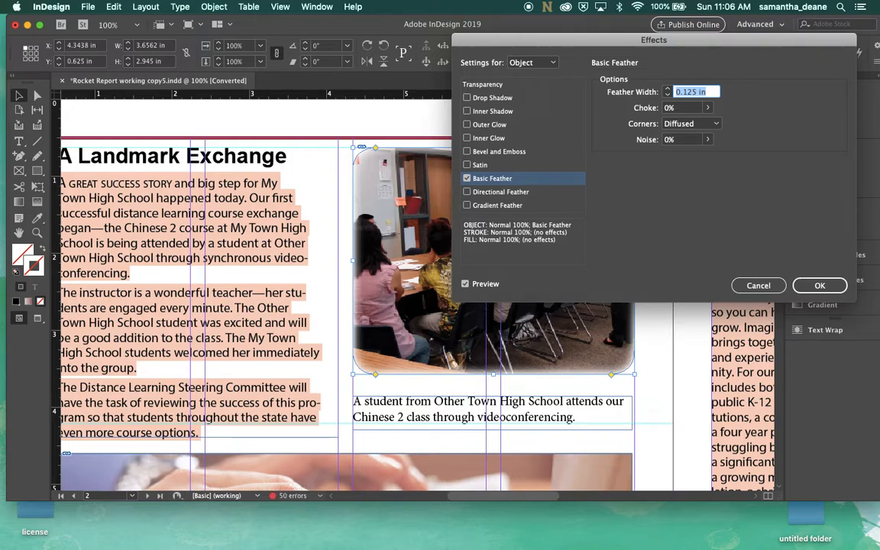
{"action": "left_click", "coordinate": [820, 287]}
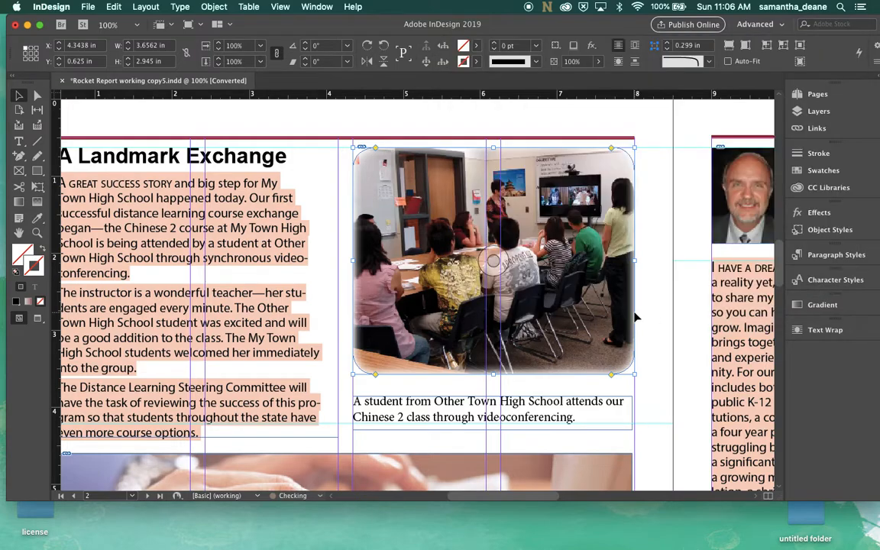
Step: Review the newsletter's pages in presentation mode and return to the editing view
{"action": "key", "text": "shift+w"}
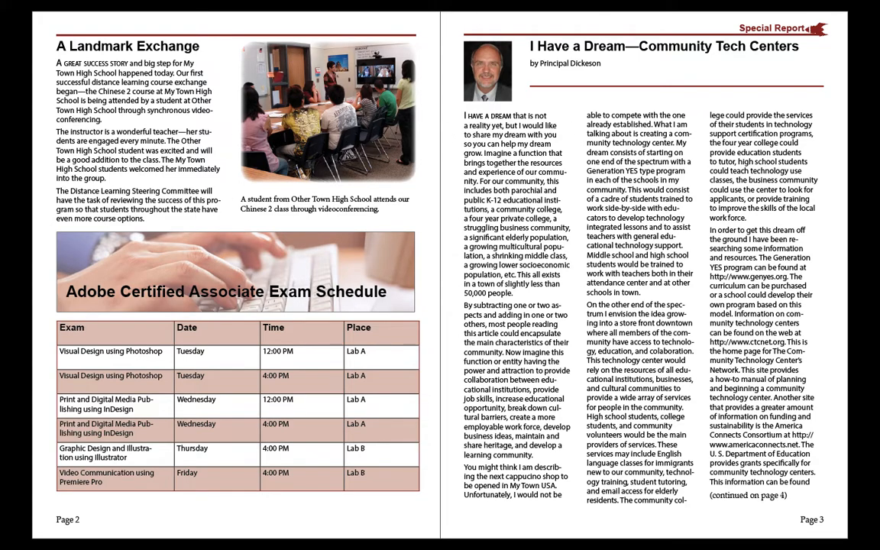
{"action": "left_click", "coordinate": [445, 229]}
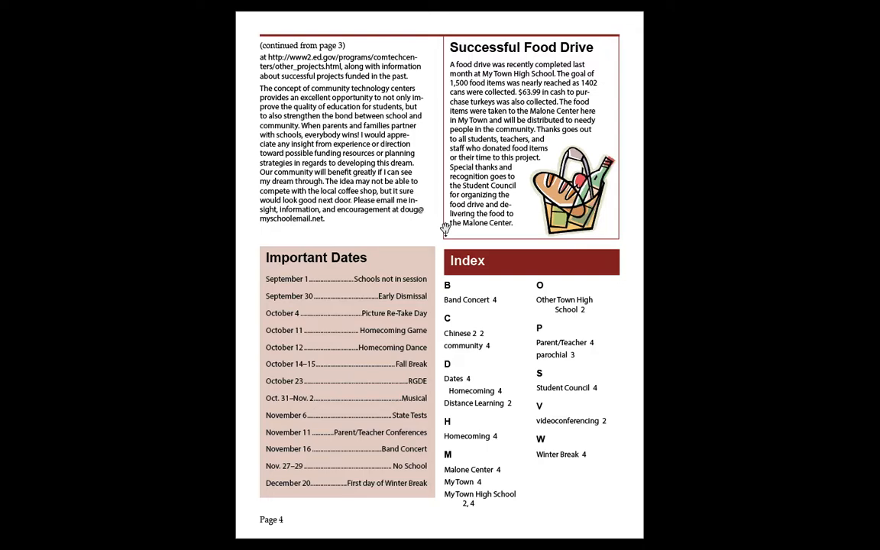
{"action": "key", "text": "Escape"}
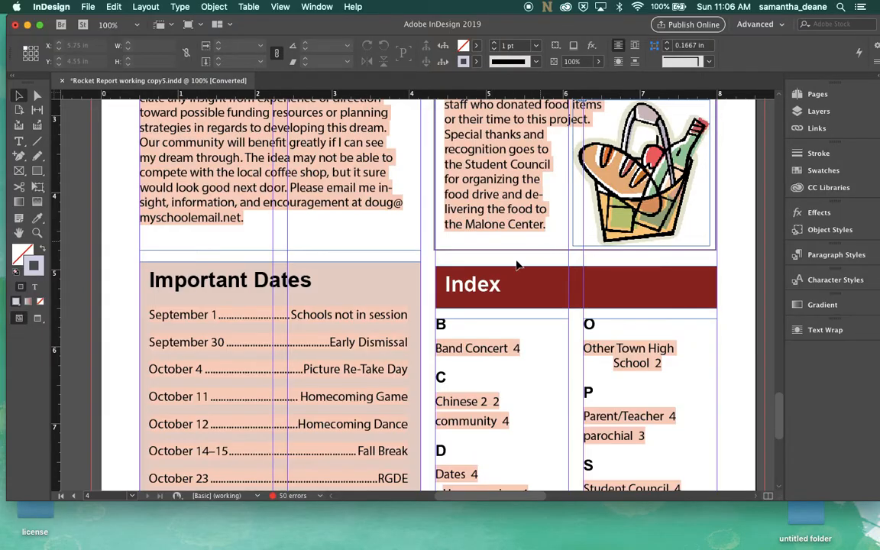
Step: Add a solid color stroke to the frame of the principal's portrait at the start of page 3
{"action": "scroll", "coordinate": [451, 344], "scroll_direction": "up", "scroll_amount": 5}
{"action": "scroll", "coordinate": [463, 347], "scroll_direction": "up", "scroll_amount": 5}
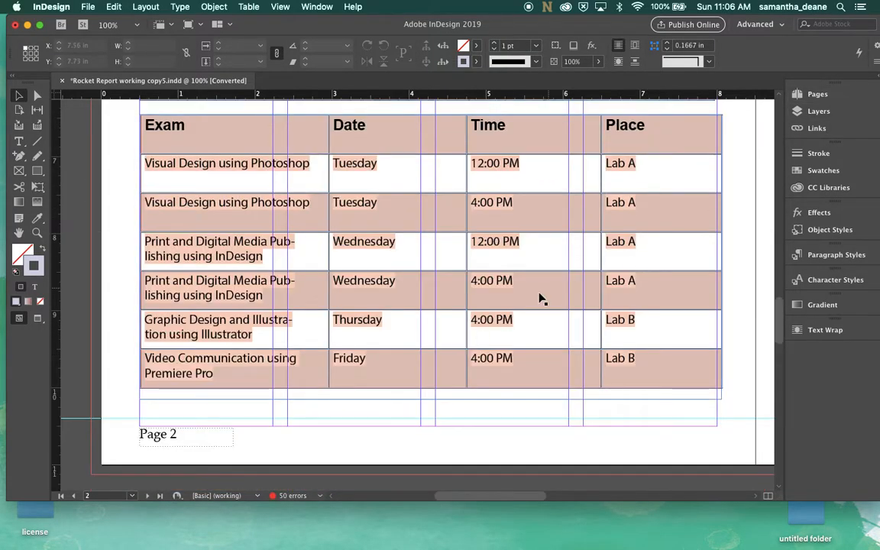
{"action": "scroll", "coordinate": [542, 299], "scroll_direction": "up", "scroll_amount": 6}
{"action": "scroll", "coordinate": [593, 283], "scroll_direction": "up", "scroll_amount": 2}
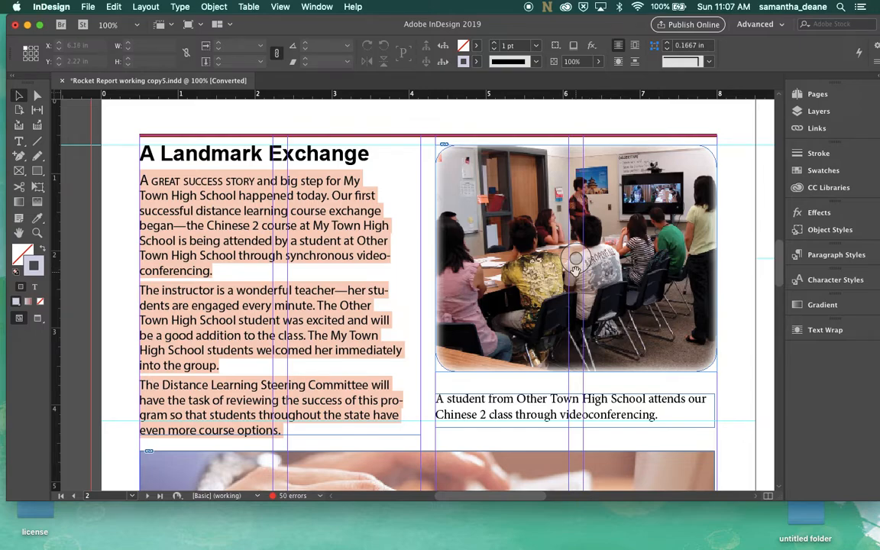
{"action": "scroll", "coordinate": [464, 500], "scroll_direction": "right", "scroll_amount": 10}
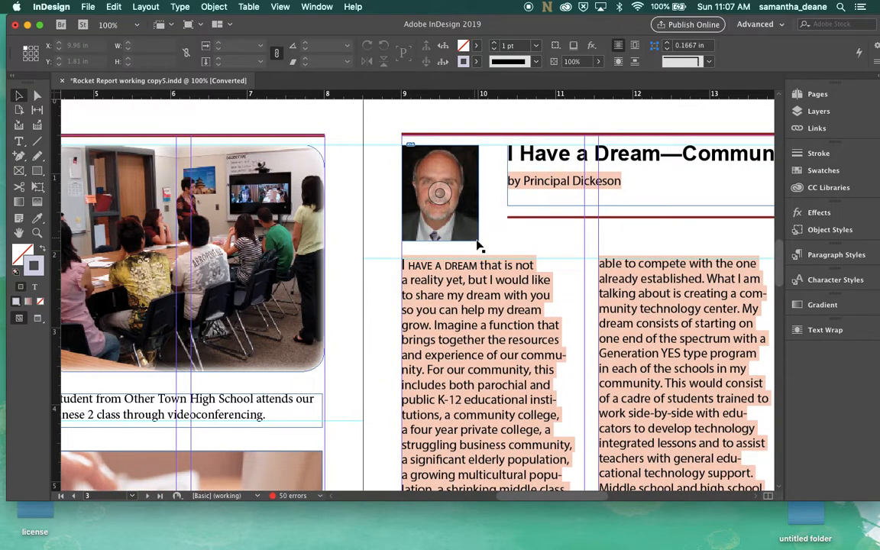
{"action": "left_click", "coordinate": [443, 200]}
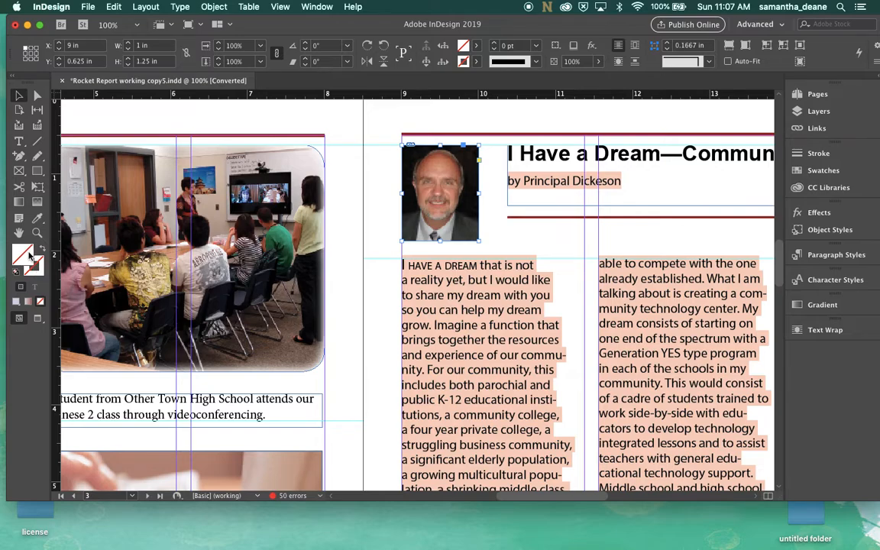
{"action": "left_click", "coordinate": [36, 265]}
{"action": "left_click", "coordinate": [17, 303]}
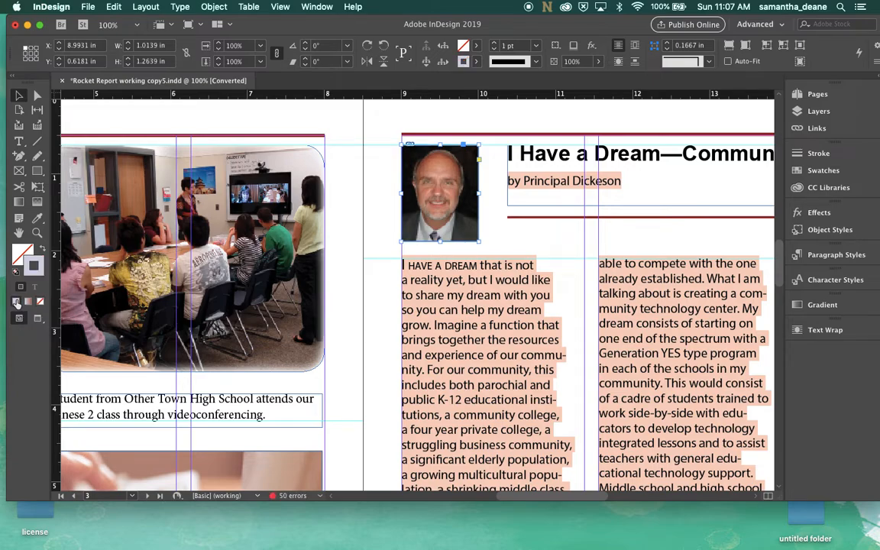
Step: Color the portrait frame's stroke with the [Black] swatch
{"action": "left_click", "coordinate": [32, 263]}
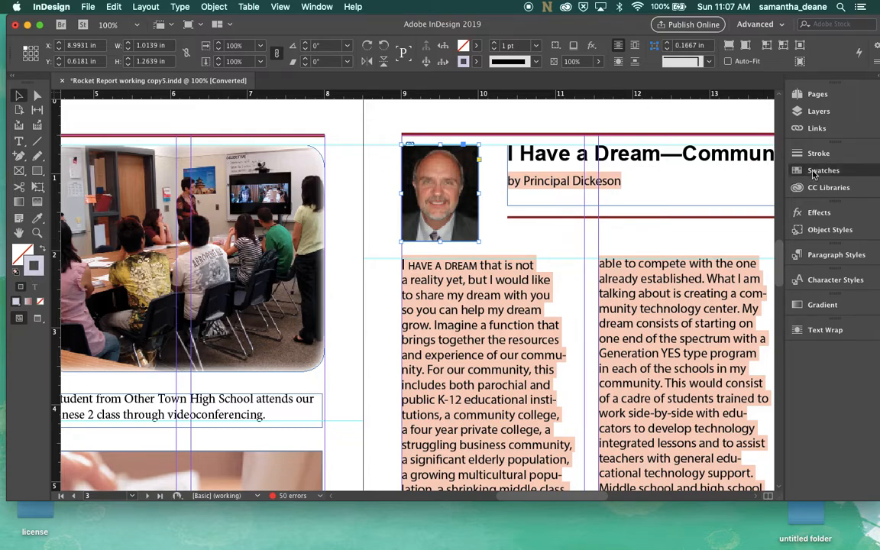
{"action": "left_click", "coordinate": [824, 170]}
{"action": "left_click", "coordinate": [667, 227]}
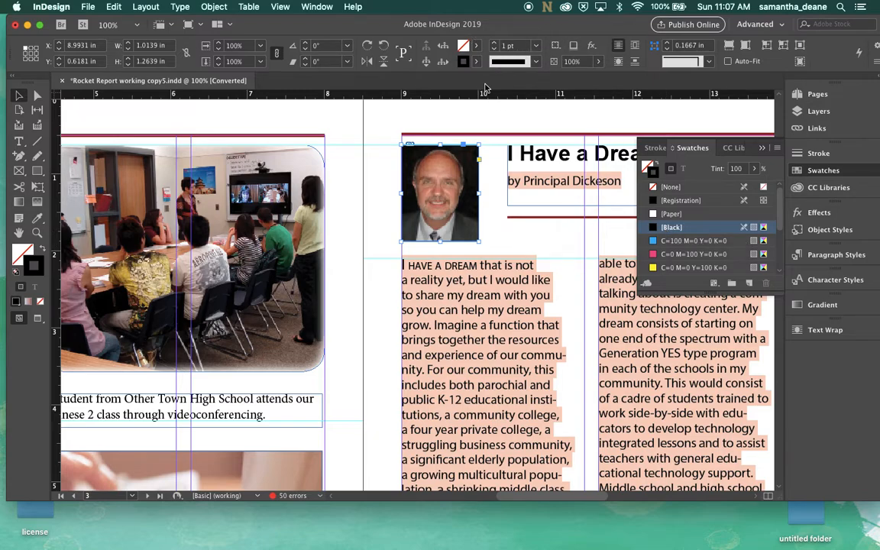
Step: Set the portrait's stroke weight to 0.5 pt, deselect it and check the spread in presentation mode
{"action": "left_click", "coordinate": [519, 51]}
{"action": "type", "text": ".5"}
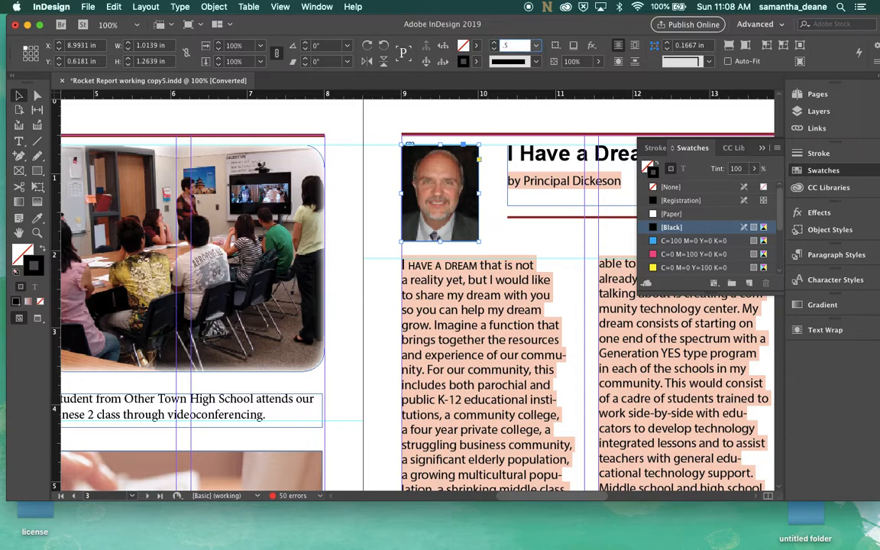
{"action": "key", "text": "Return"}
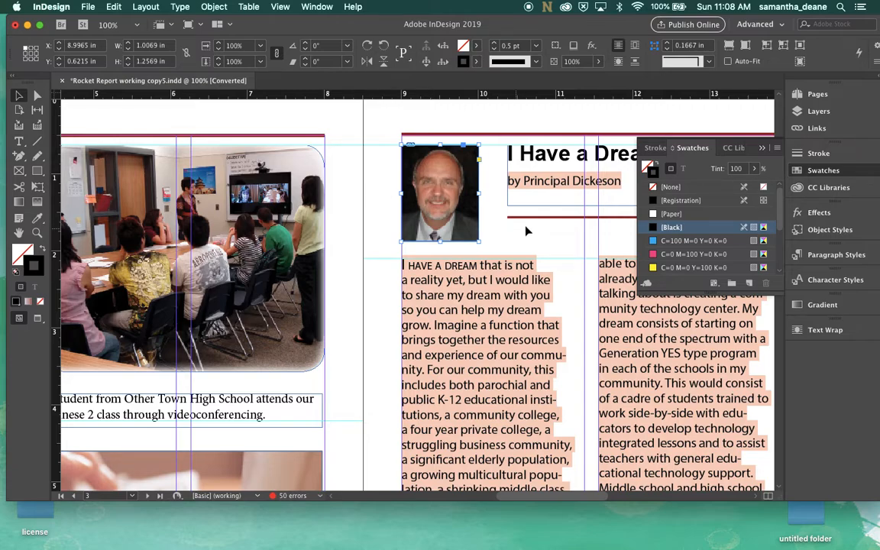
{"action": "left_click", "coordinate": [527, 248]}
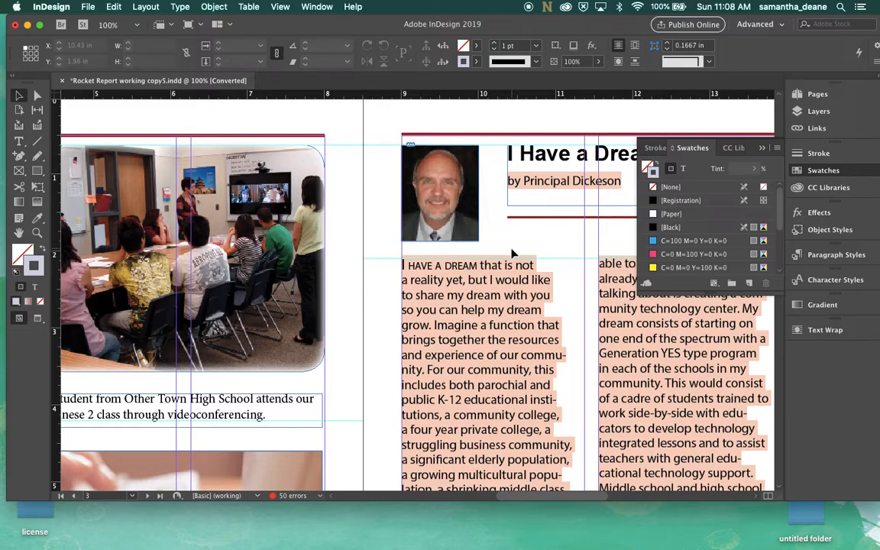
{"action": "key", "text": "shift+w"}
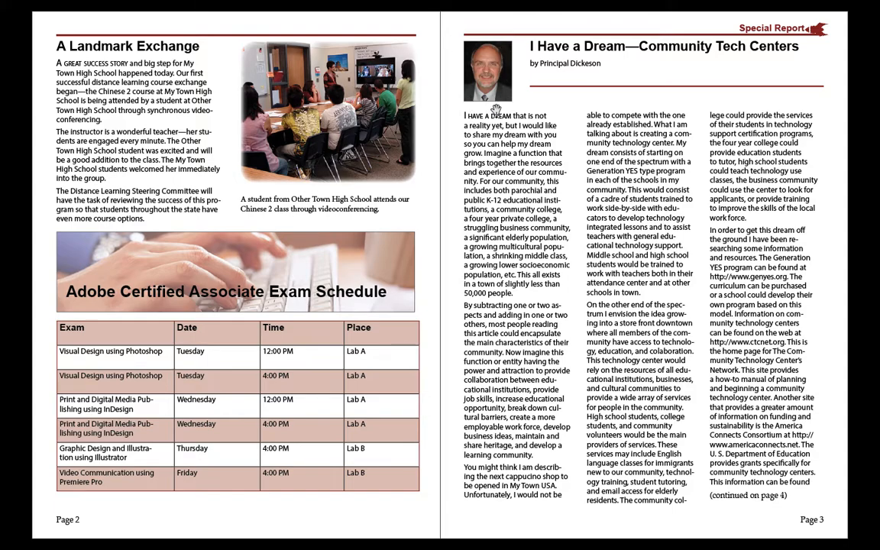
{"action": "key", "text": "shift+w"}
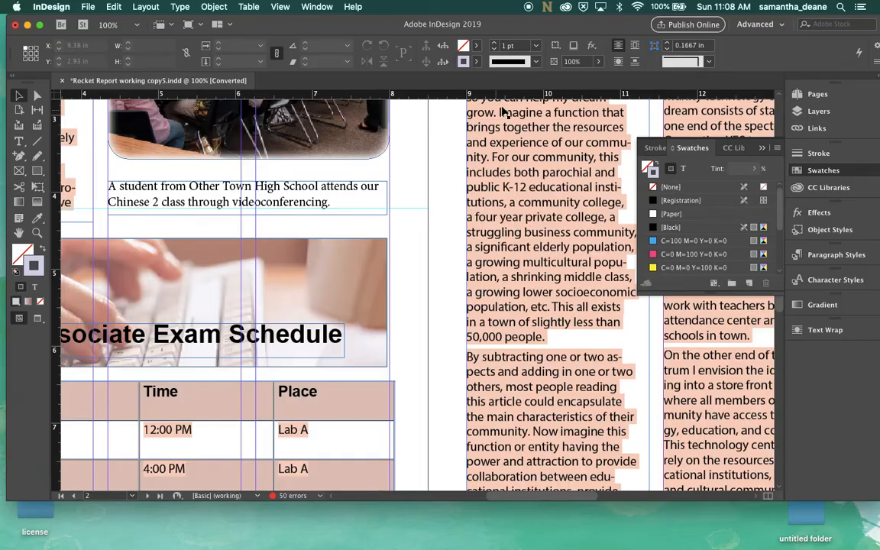
Step: Turn on a Drop Shadow effect for the principal's portrait and move the effect settings clear of the photo
{"action": "scroll", "coordinate": [556, 198], "scroll_direction": "up", "scroll_amount": 5}
{"action": "scroll", "coordinate": [556, 198], "scroll_direction": "right", "scroll_amount": 1}
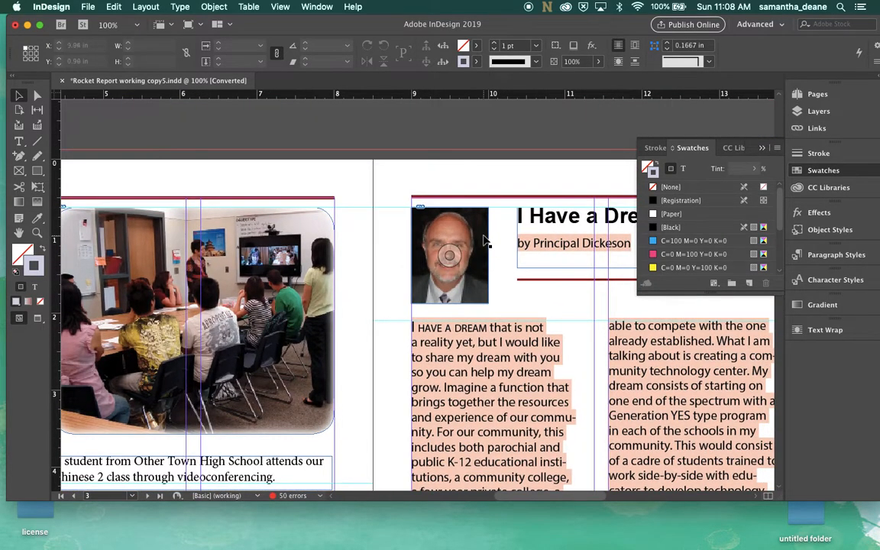
{"action": "left_click", "coordinate": [484, 241]}
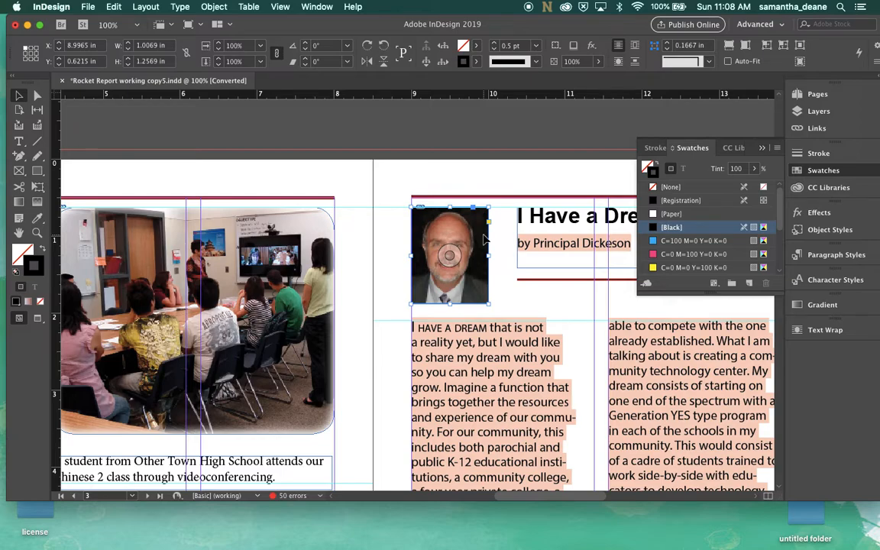
{"action": "left_click", "coordinate": [214, 7]}
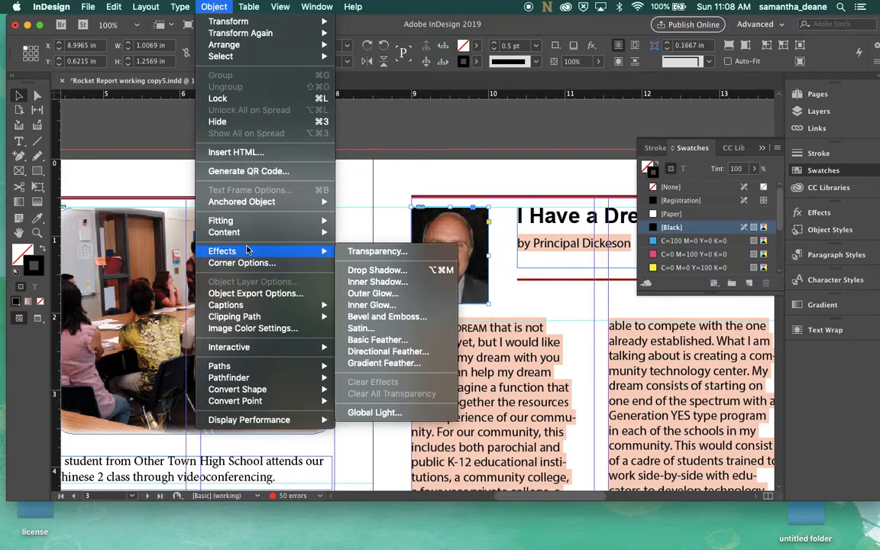
{"action": "left_click", "coordinate": [370, 272]}
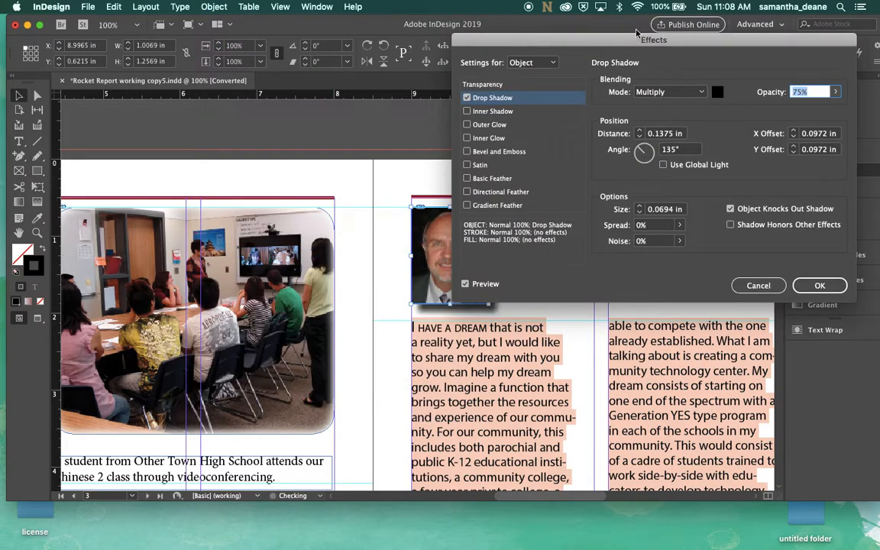
{"action": "left_click_drag", "start_coordinate": [662, 37], "coordinate": [186, 23]}
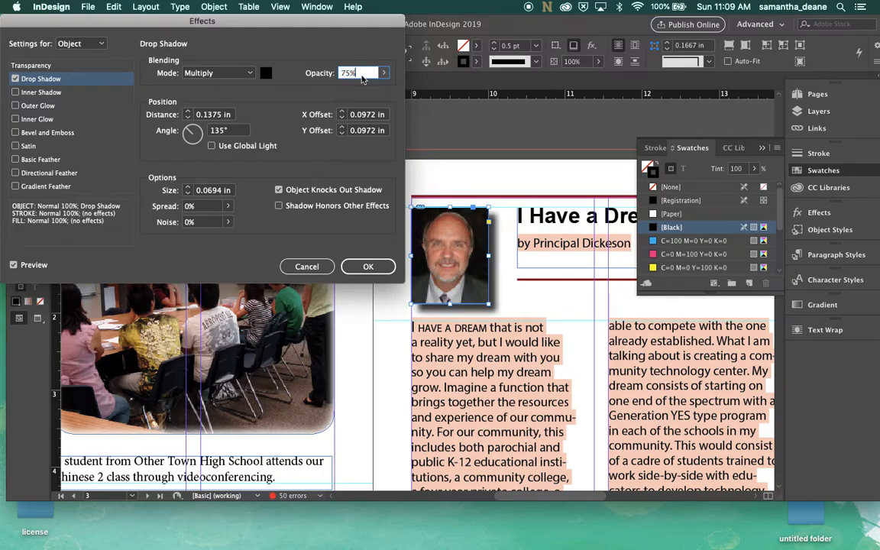
Step: Give the portrait's drop shadow 50% opacity and set both its X and Y offsets to 0.0625 in
{"action": "key", "text": "Return"}
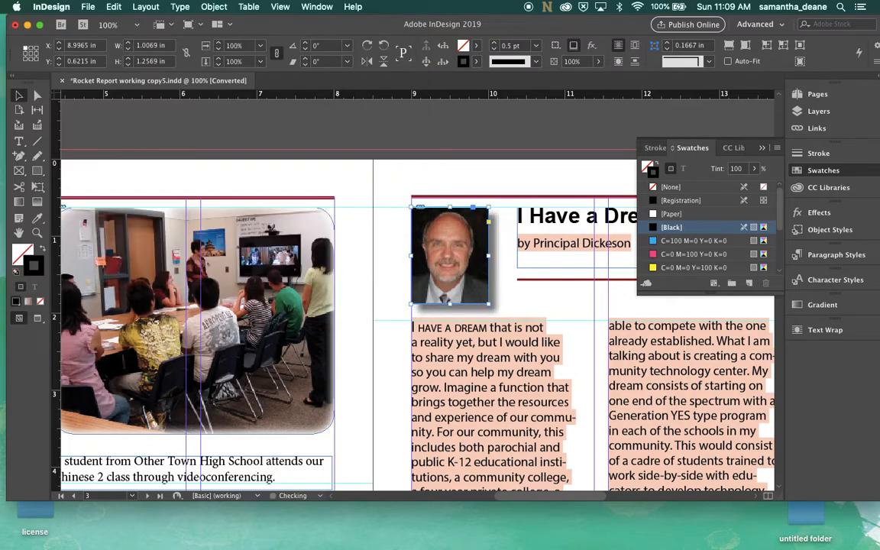
{"action": "left_click", "coordinate": [212, 7]}
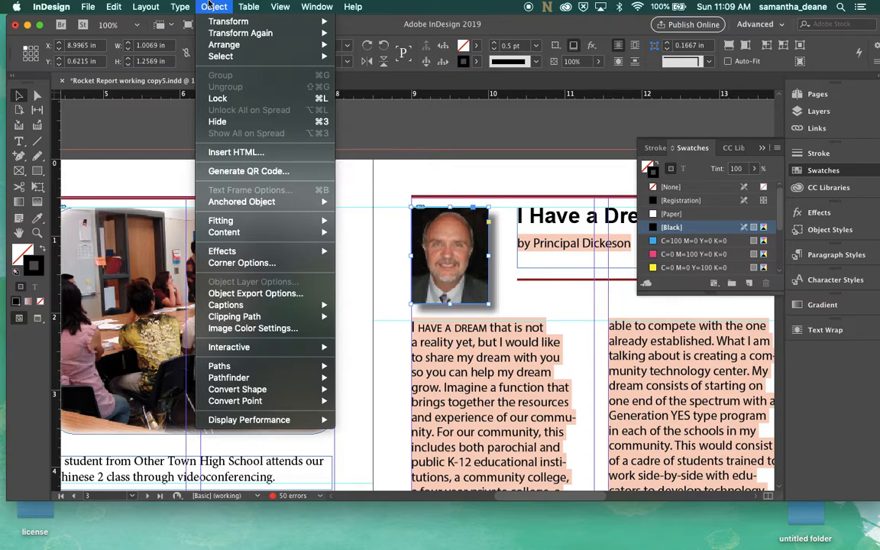
{"action": "mouse_move", "coordinate": [257, 254]}
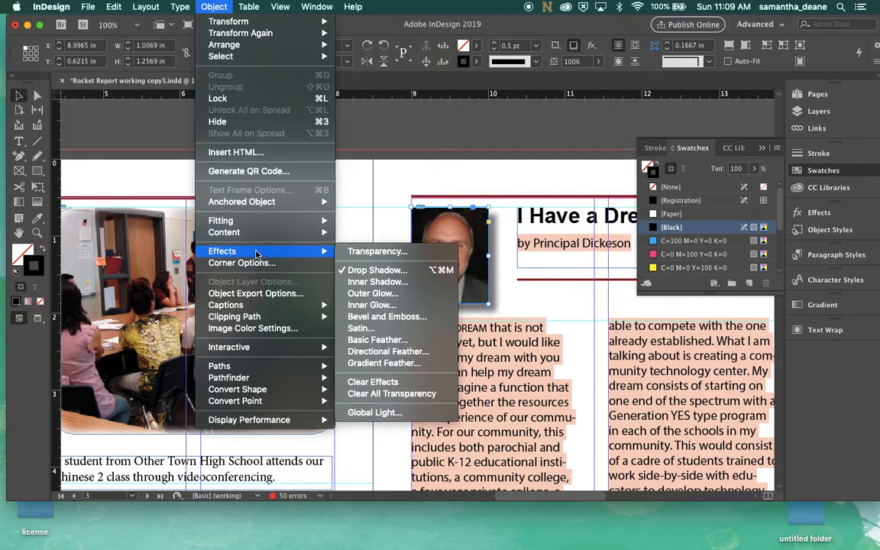
{"action": "left_click", "coordinate": [355, 271]}
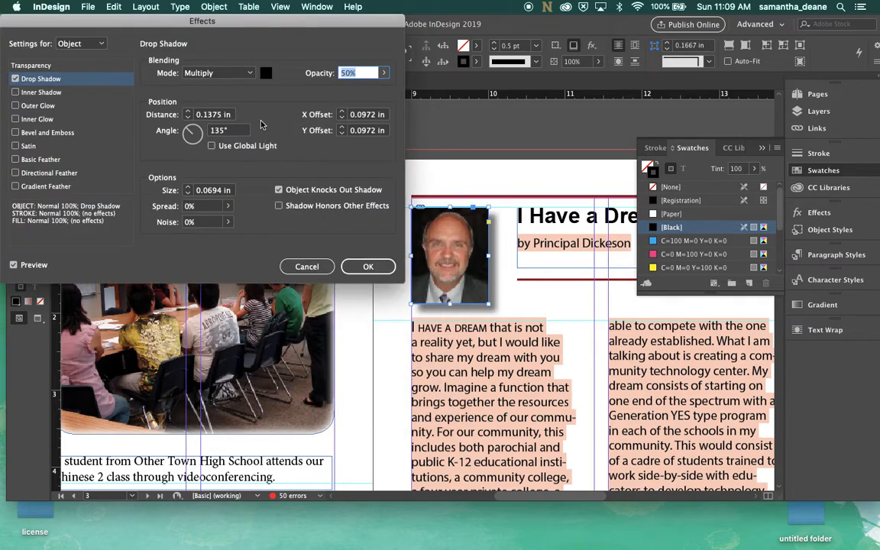
{"action": "left_click", "coordinate": [342, 117]}
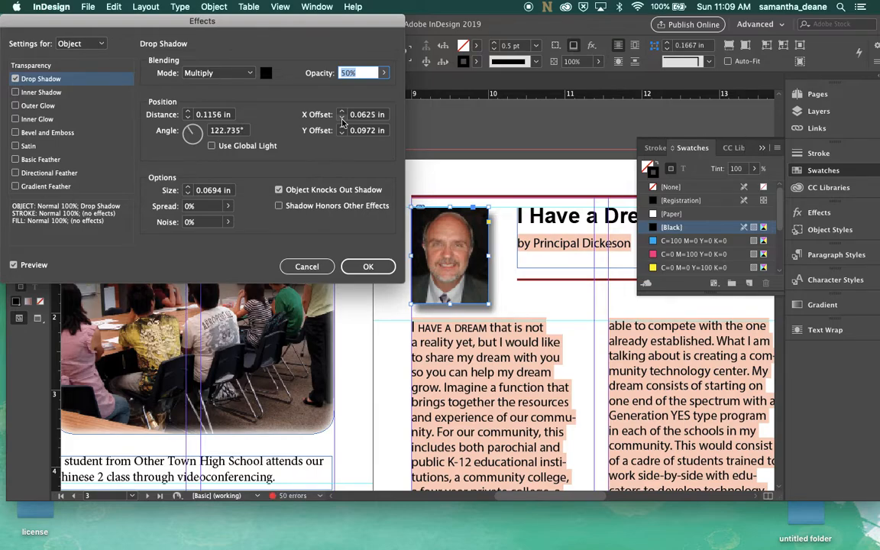
{"action": "left_click", "coordinate": [344, 135]}
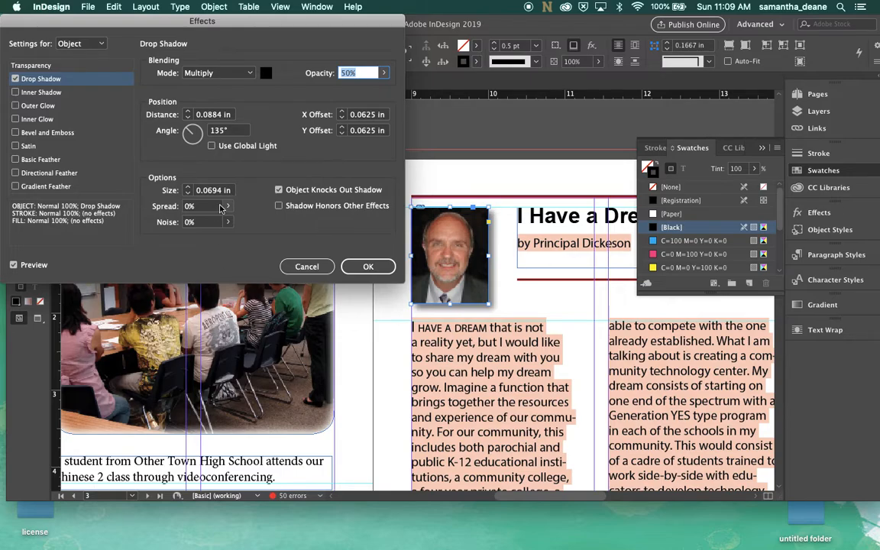
Step: Set the drop shadow's angle to 125°, apply the effect and deselect the portrait
{"action": "left_click", "coordinate": [185, 134]}
{"action": "mouse_move", "coordinate": [189, 152]}
{"action": "left_mouse_down"}
{"action": "mouse_move", "coordinate": [201, 145]}
{"action": "mouse_move", "coordinate": [188, 135]}
{"action": "left_mouse_up"}
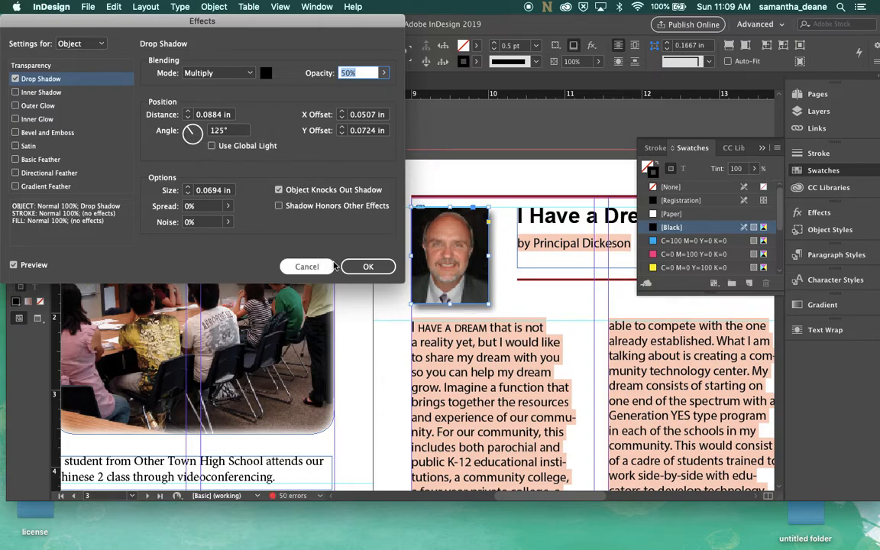
{"action": "left_click", "coordinate": [359, 265]}
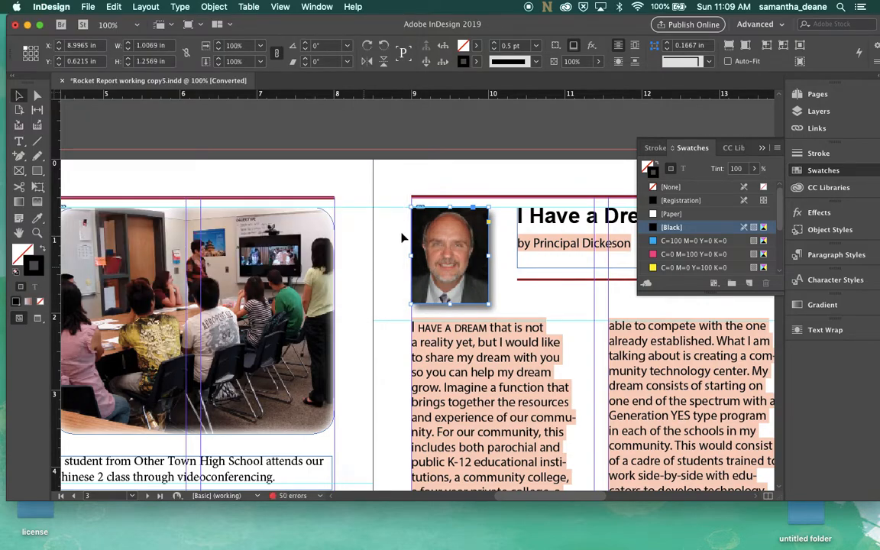
{"action": "left_click", "coordinate": [479, 178]}
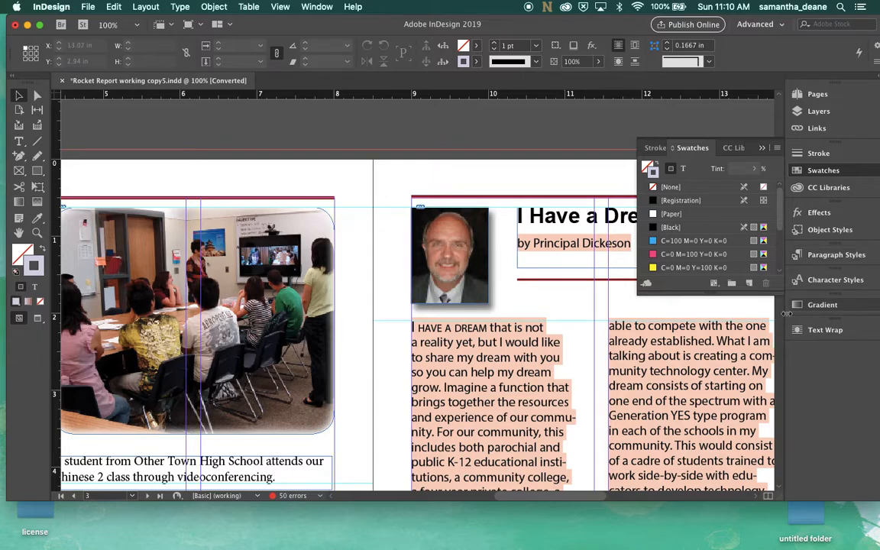
Step: Create a new object style named ".5 stroke and DS" based on [Basic Graphics Frame]
{"action": "left_click", "coordinate": [841, 232]}
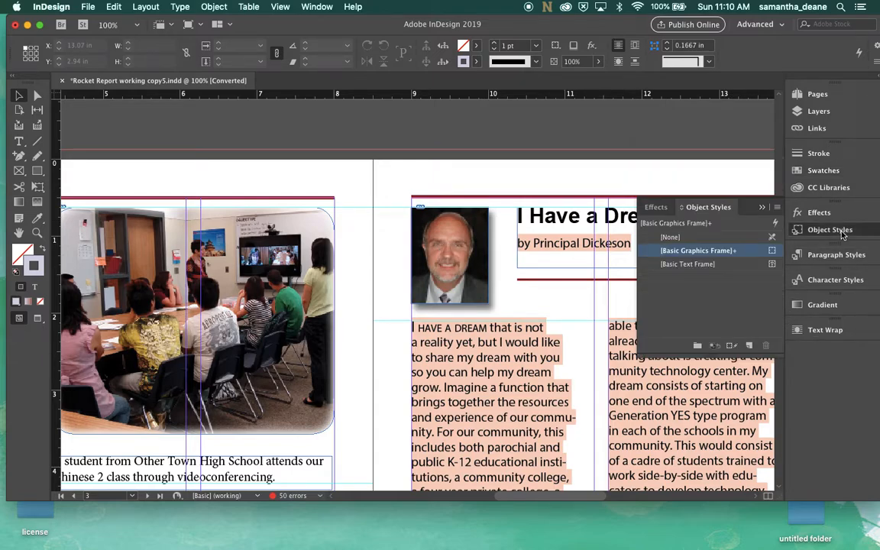
{"action": "left_click", "coordinate": [778, 207]}
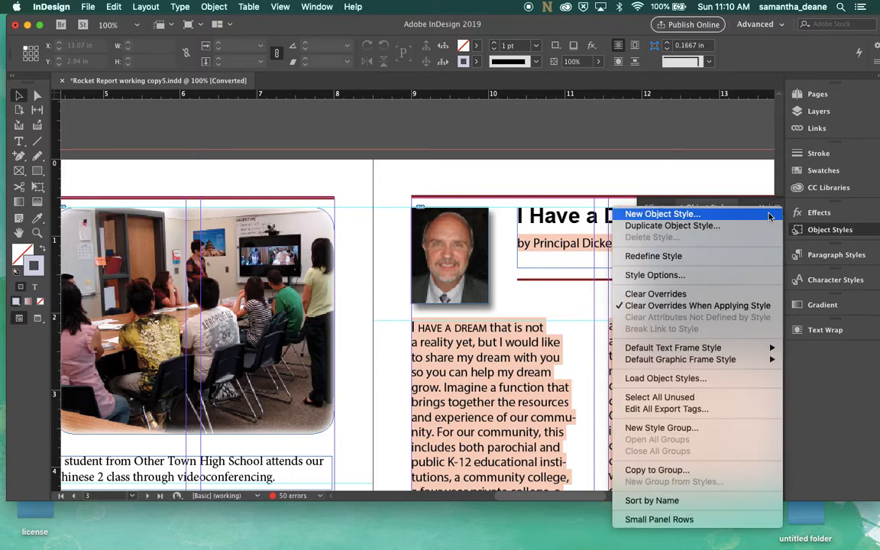
{"action": "left_click", "coordinate": [769, 217]}
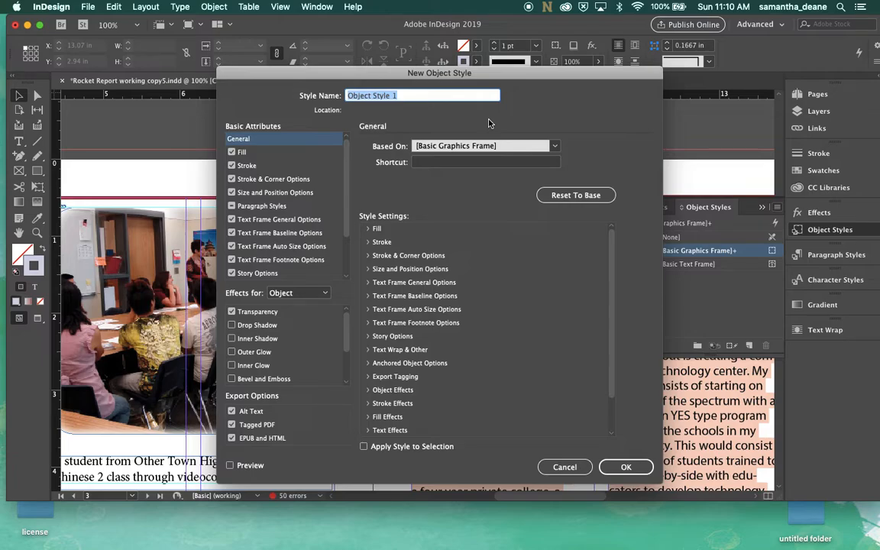
{"action": "type", "text": ".5 "}
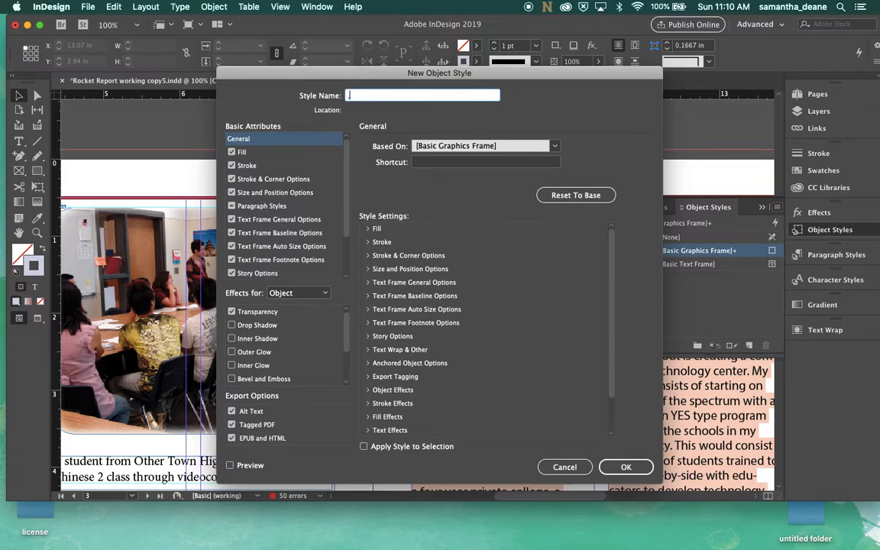
{"action": "type", "text": "stroke and DS"}
{"action": "left_click", "coordinate": [624, 469]}
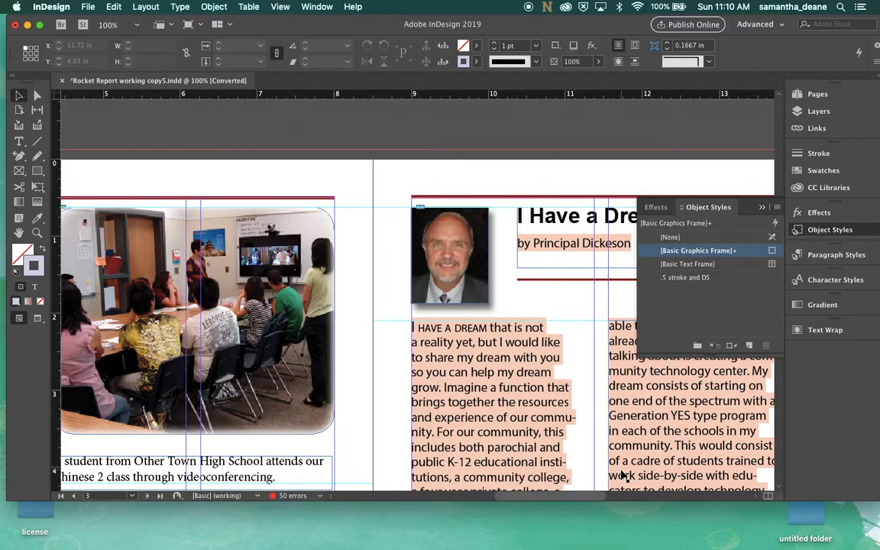